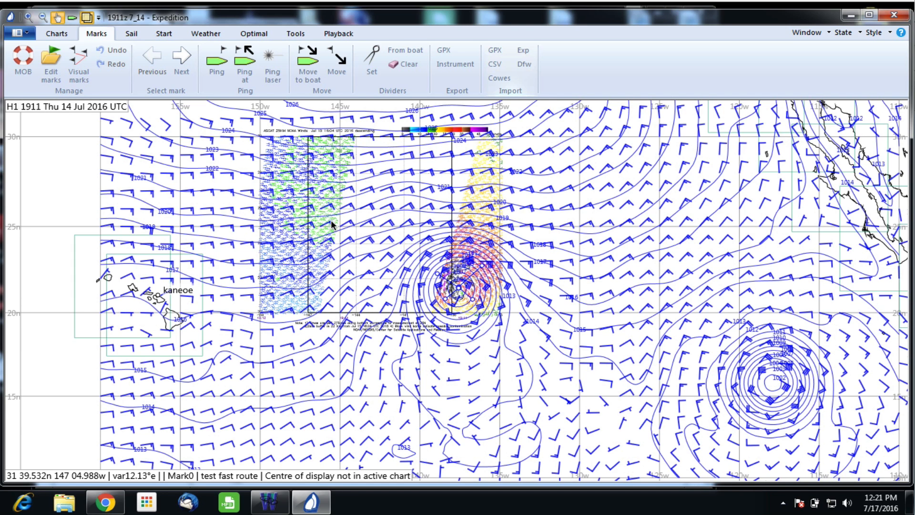
# Examine the satellite wind overlay around the western cyclone against the forecast wind barbs and isobars.
pyautogui.scroll(2, 345, 231)
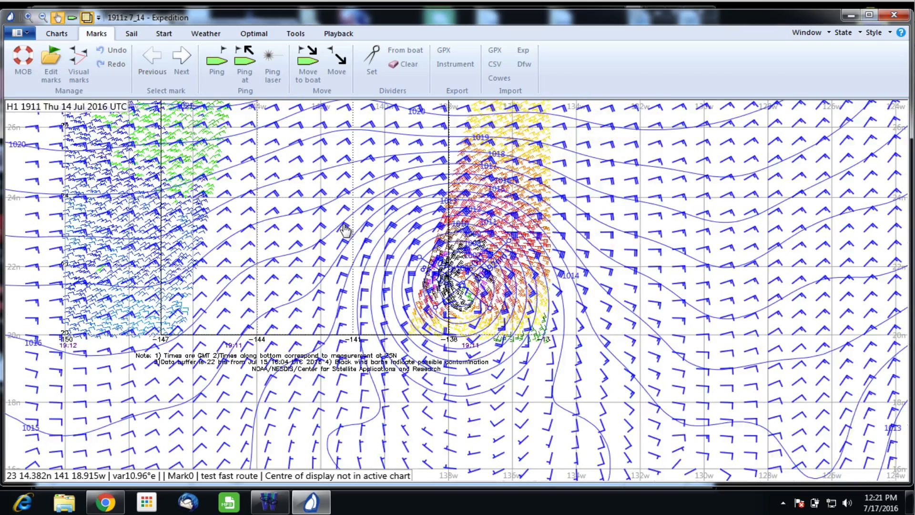
pyautogui.scroll(2, 346, 231)
pyautogui.scroll(-2, 345, 231)
pyautogui.scroll(3, 346, 231)
pyautogui.scroll(-1, 346, 231)
pyautogui.scroll(1, 346, 232)
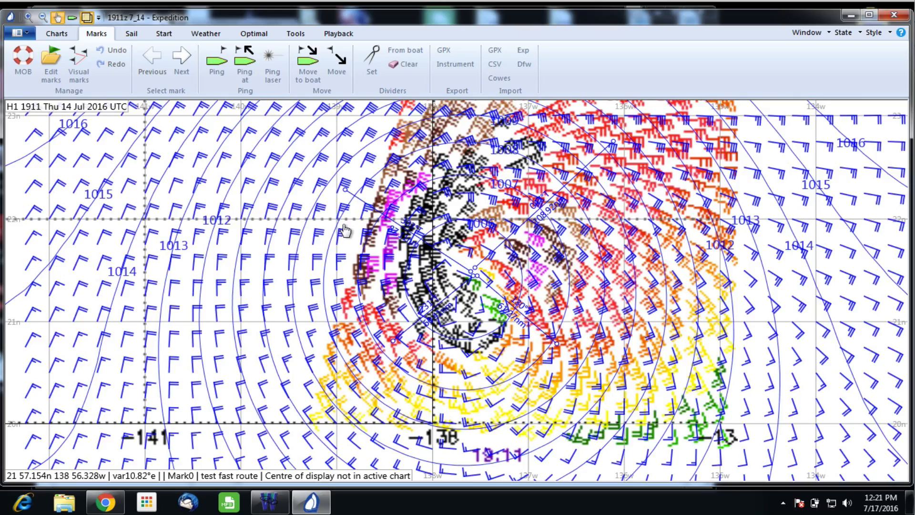
# Switch to Chrome and review the ascending and descending pass maps on the NOAA ASCAT METOP-A page.
pyautogui.click(105, 502)
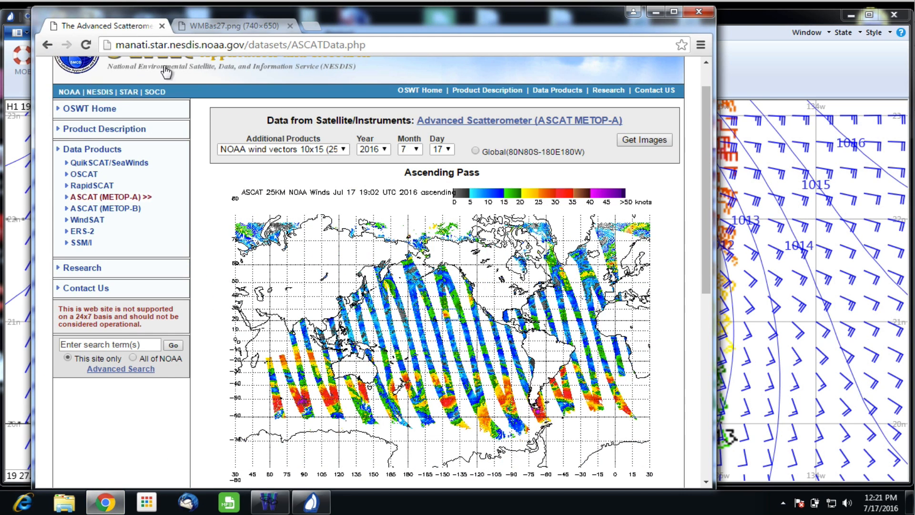
pyautogui.scroll(1, 239, 224)
pyautogui.scroll(-2, 246, 220)
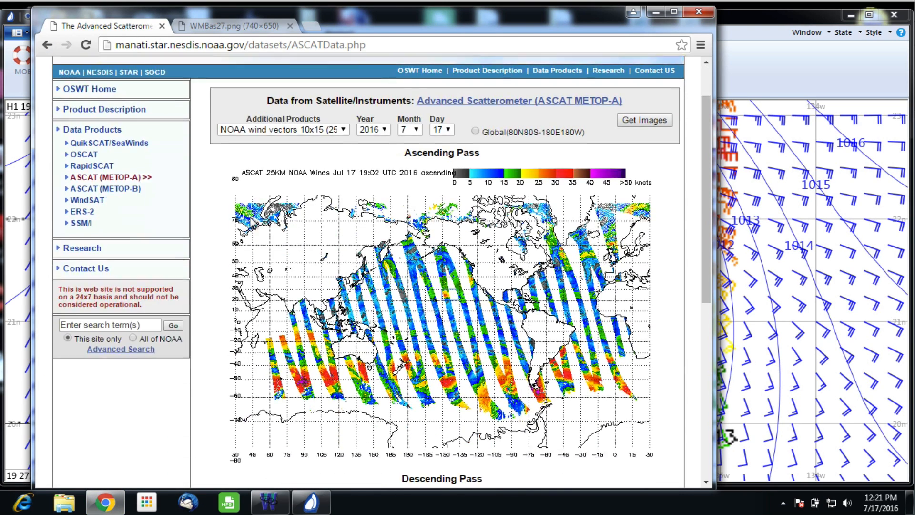
pyautogui.scroll(1, 245, 220)
pyautogui.scroll(-4, 251, 223)
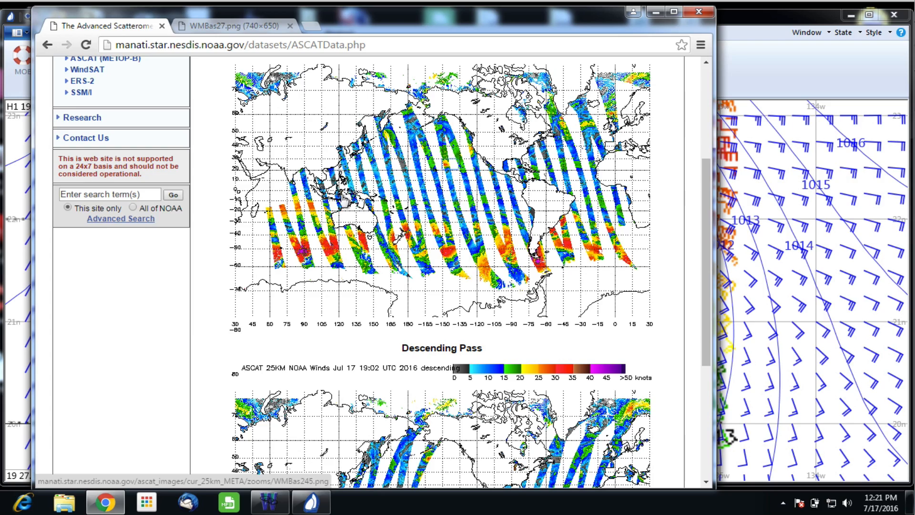
pyautogui.scroll(3, 273, 169)
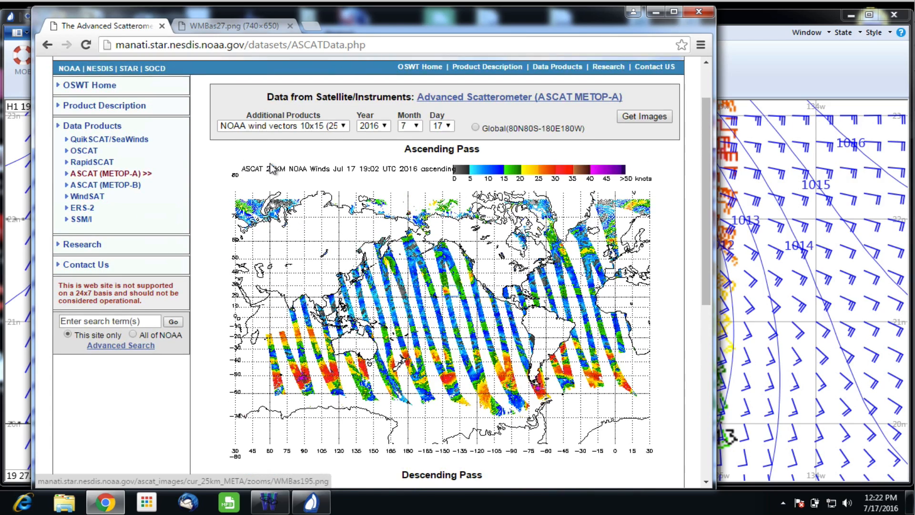
pyautogui.scroll(-3, 494, 284)
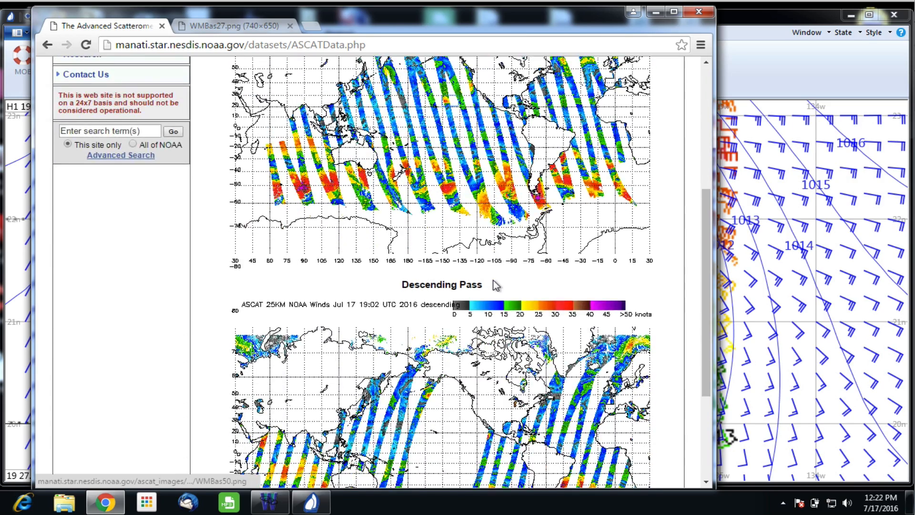
pyautogui.scroll(2, 495, 283)
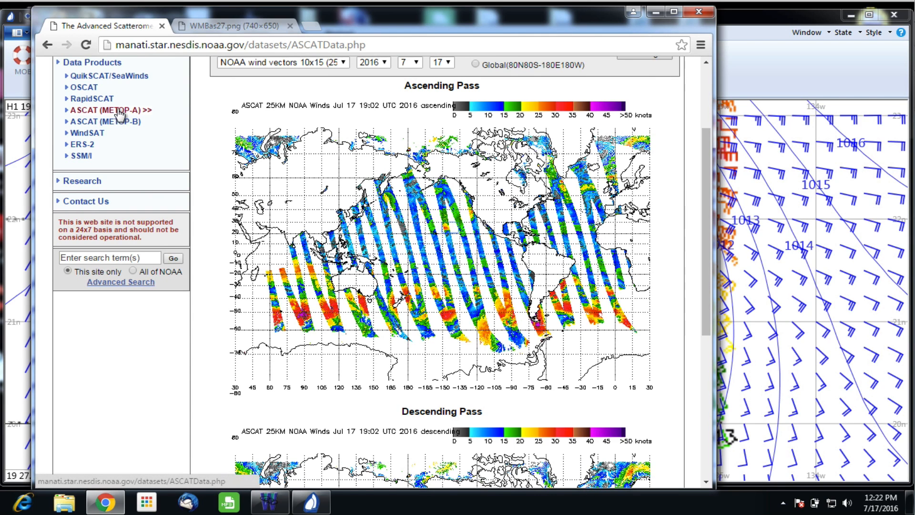
# Go to the RapidSCAT data page and open the descending-pass wind image for the Pacific off Mexico.
pyautogui.click(90, 99)
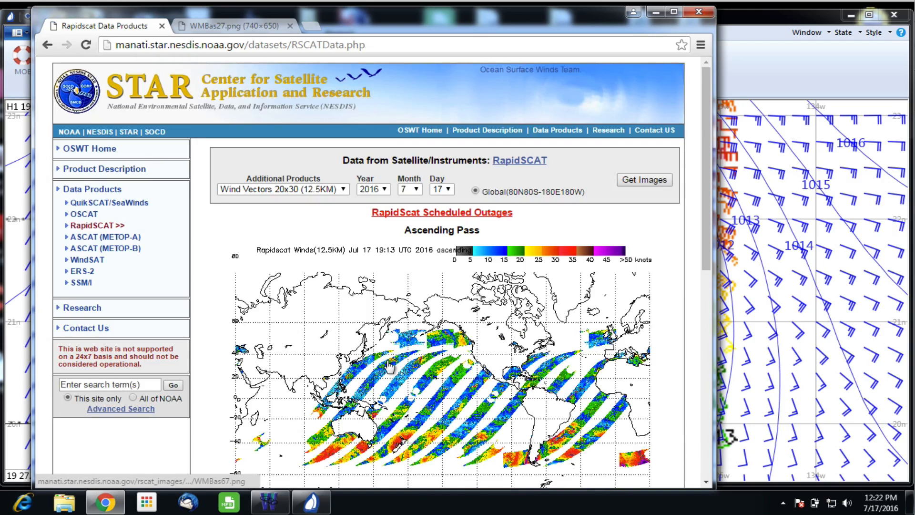
pyautogui.scroll(-3, 390, 366)
pyautogui.scroll(-6, 390, 366)
pyautogui.scroll(3, 457, 402)
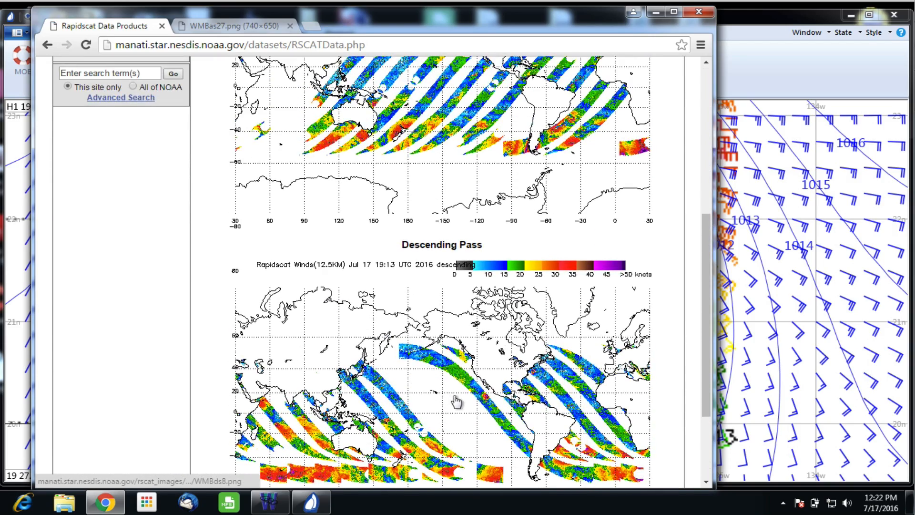
pyautogui.click(484, 399)
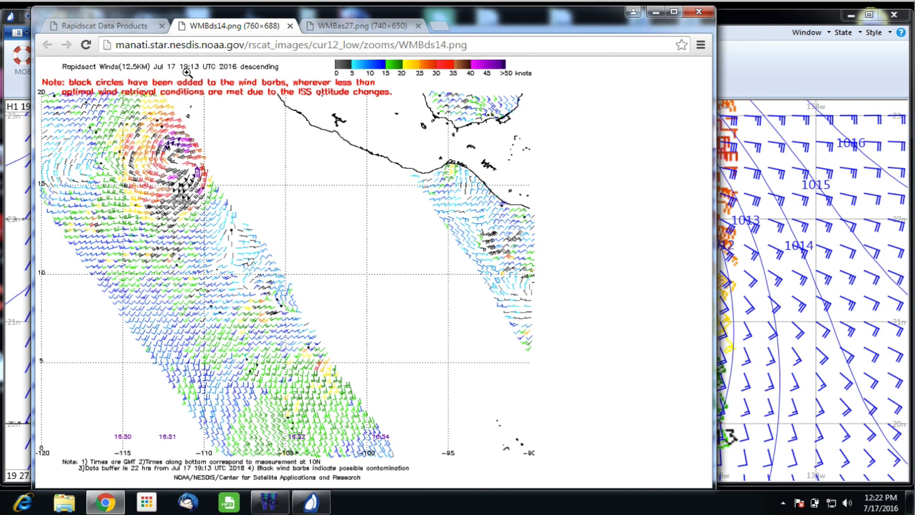
# Compare the RapidSCAT descending-pass world map with the enlarged WMBds14.png wind image.
pyautogui.click(131, 27)
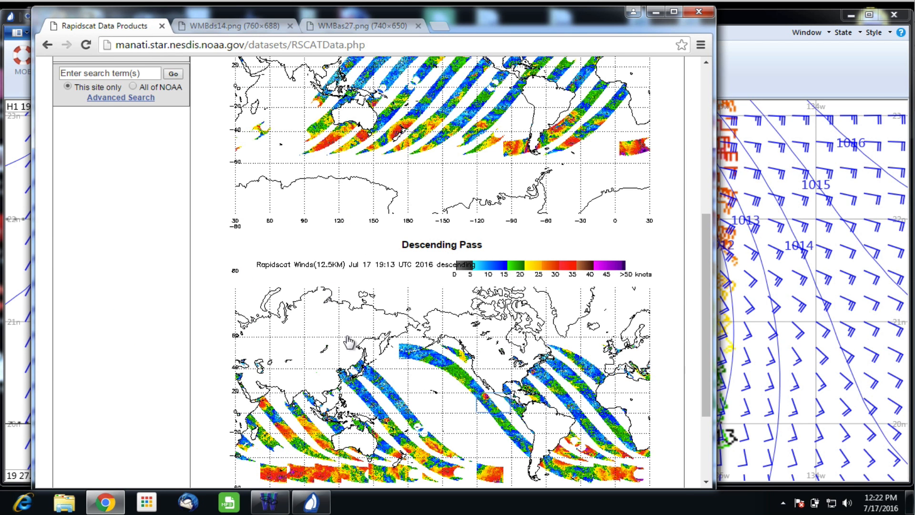
pyautogui.scroll(-3, 348, 338)
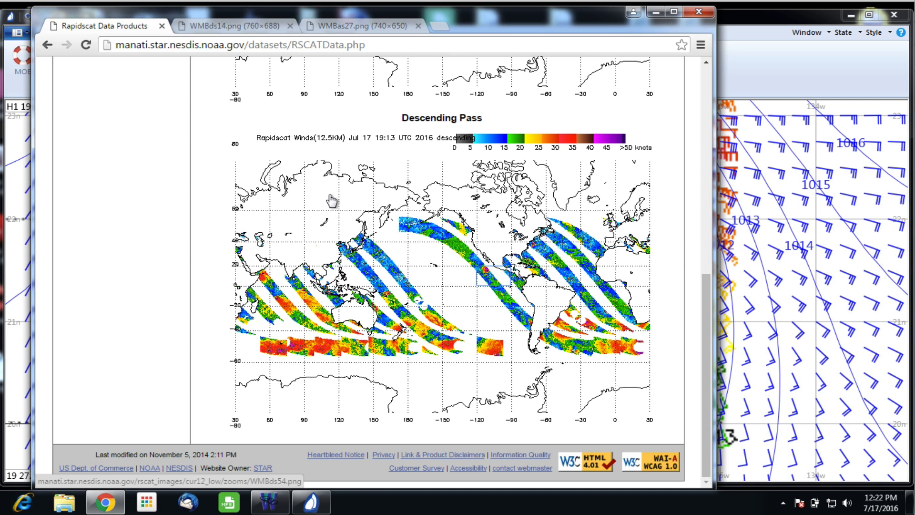
pyautogui.click(263, 29)
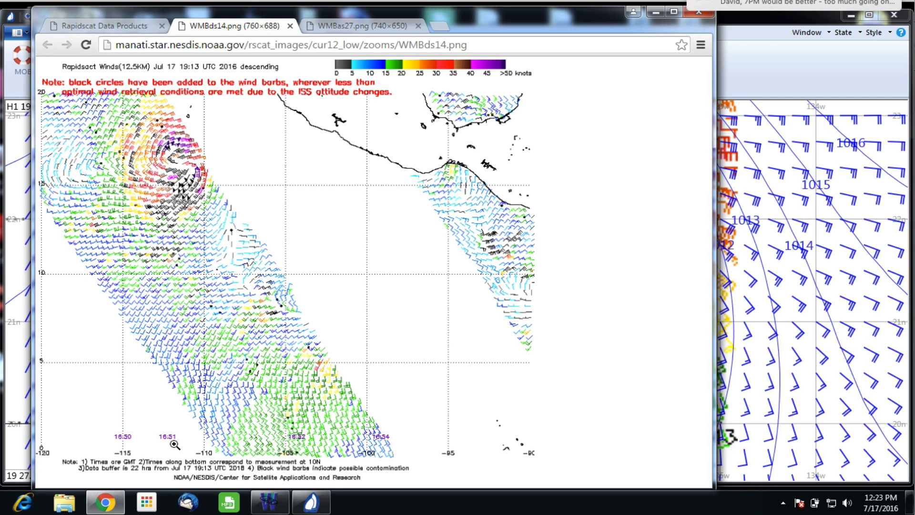
pyautogui.moveTo(871, 7)
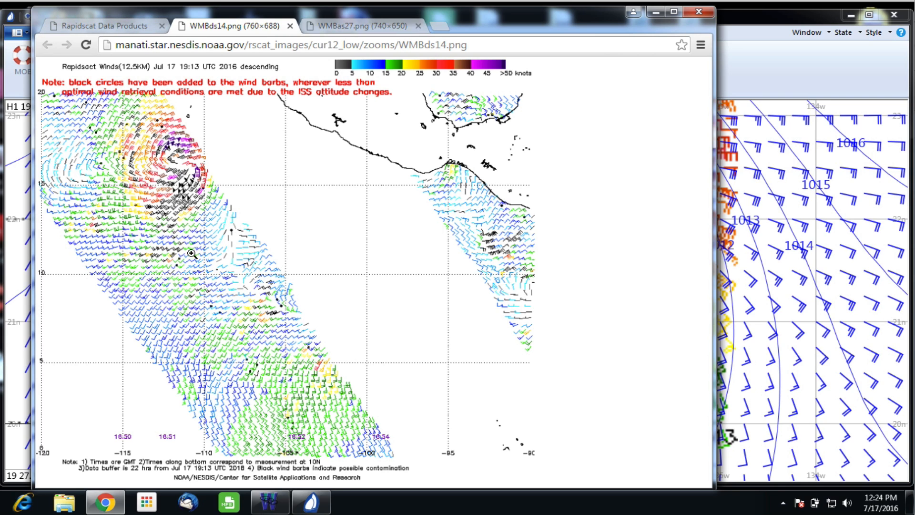
pyautogui.rightClick(309, 225)
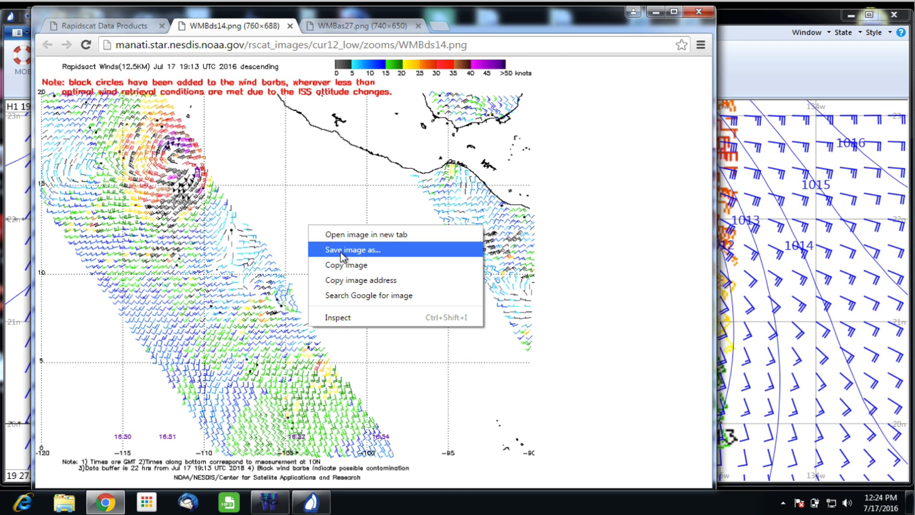
pyautogui.click(566, 144)
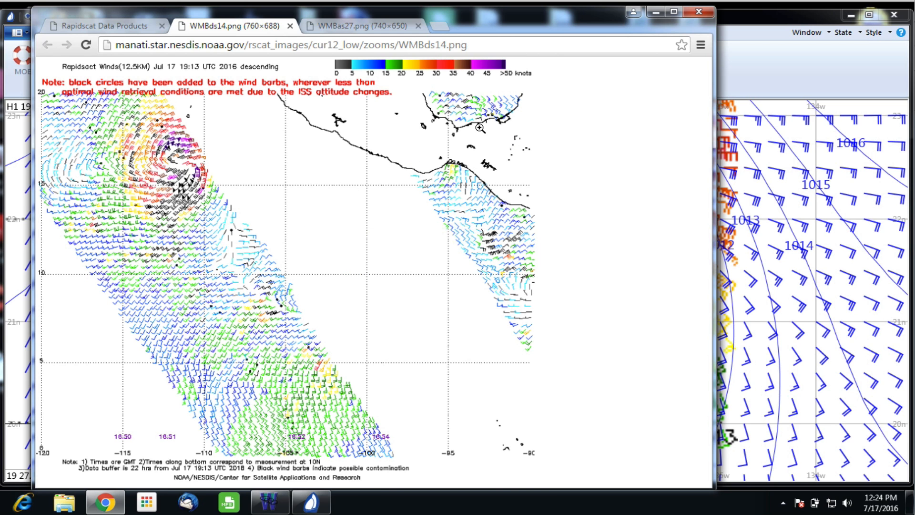
# Return to Expedition and inspect the title, date and wind-speed colour scale of the ASCAT image overlaid on the chart.
pyautogui.click(656, 13)
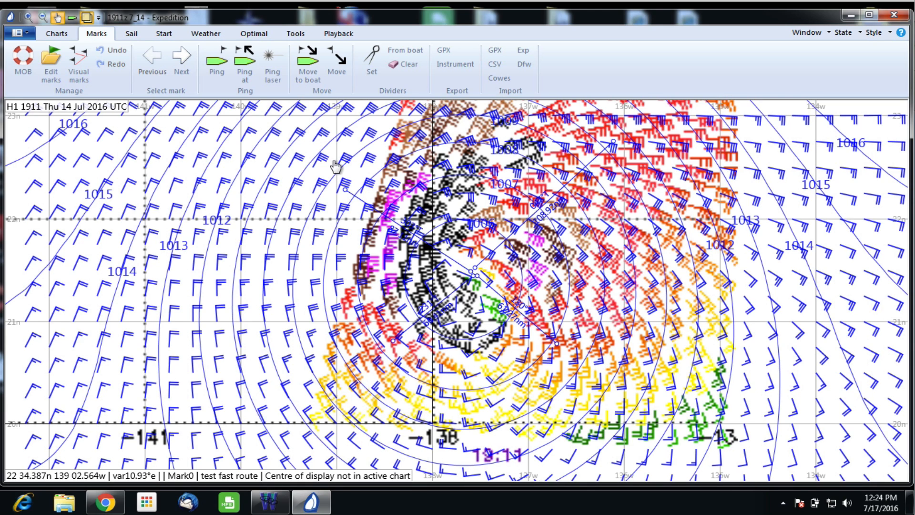
pyautogui.scroll(-5, 341, 196)
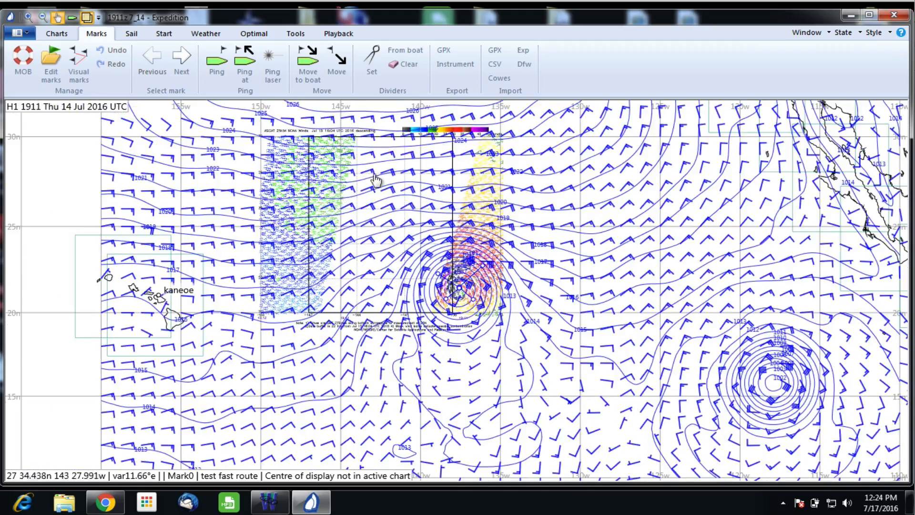
pyautogui.scroll(5, 377, 182)
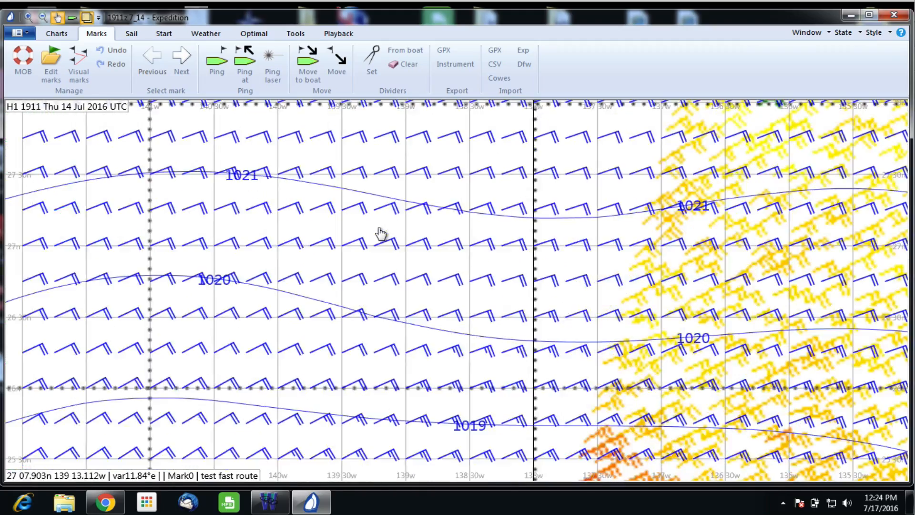
pyautogui.scroll(-4, 380, 234)
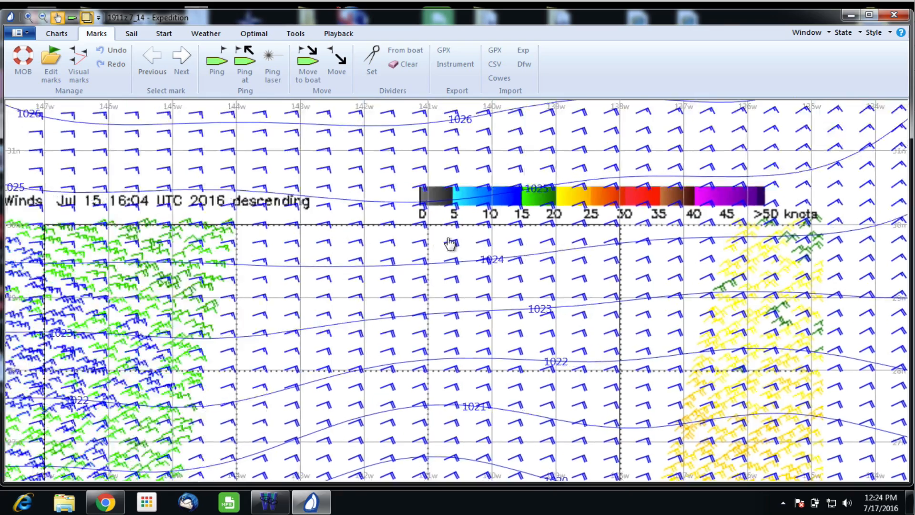
pyautogui.moveTo(449, 242); pyautogui.dragTo(473, 247)
pyautogui.moveTo(393, 310); pyautogui.dragTo(449, 270)
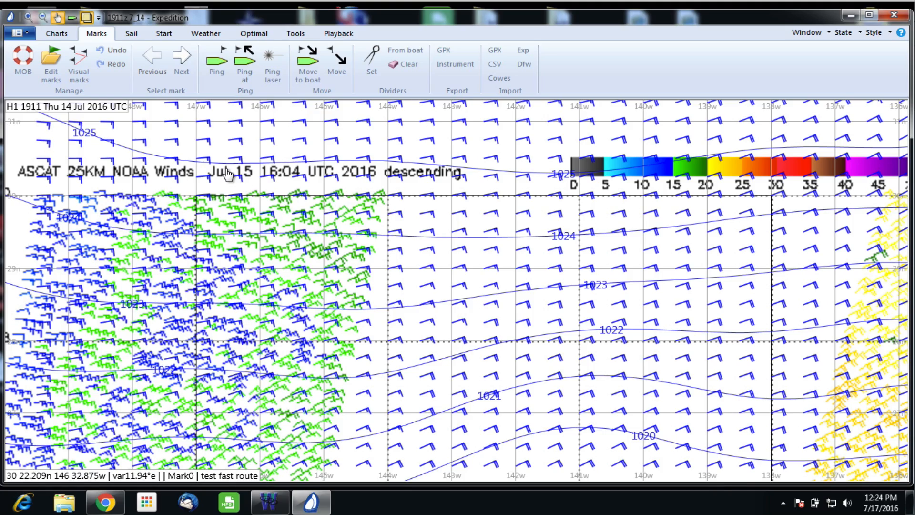
pyautogui.scroll(-2, 465, 337)
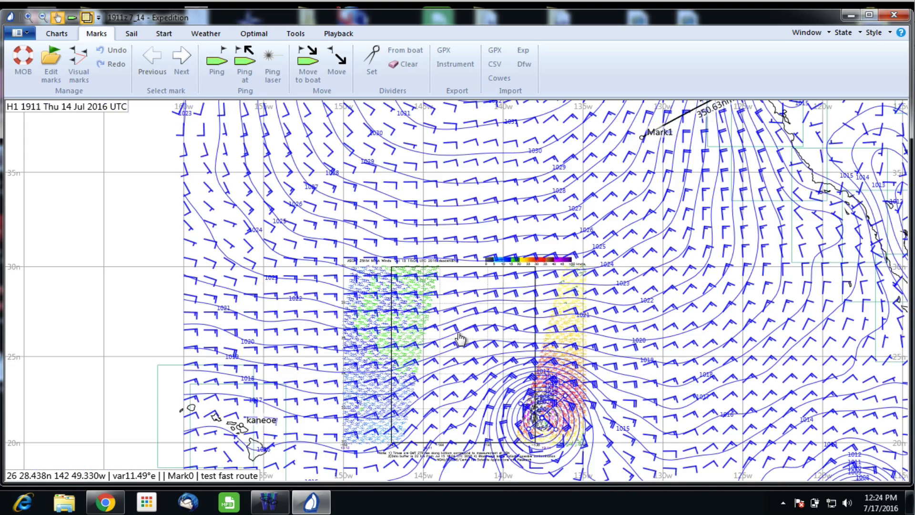
# Inspect the cyclone's centre and the satellite pass time printed along the overlay's lower edge.
pyautogui.moveTo(461, 338); pyautogui.dragTo(353, 196)
pyautogui.scroll(3, 441, 288)
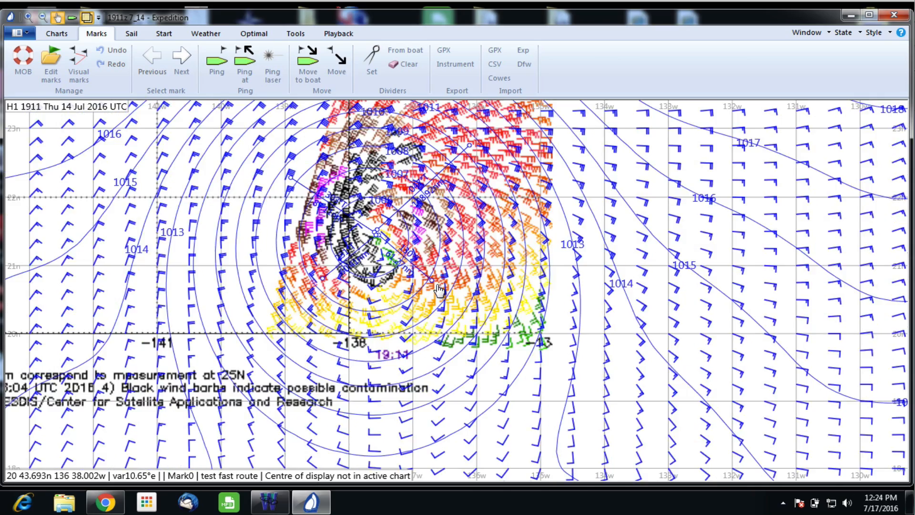
pyautogui.scroll(-1, 433, 286)
pyautogui.scroll(1, 432, 285)
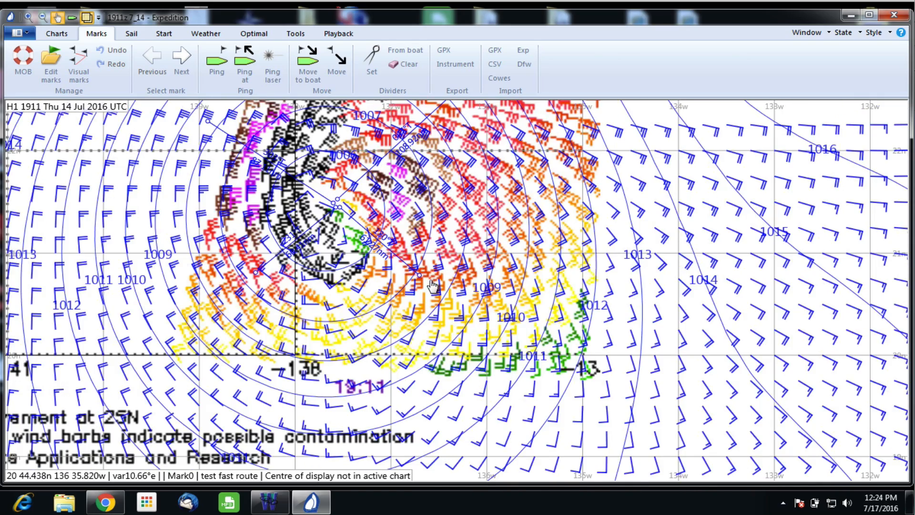
pyautogui.moveTo(425, 277); pyautogui.dragTo(502, 298)
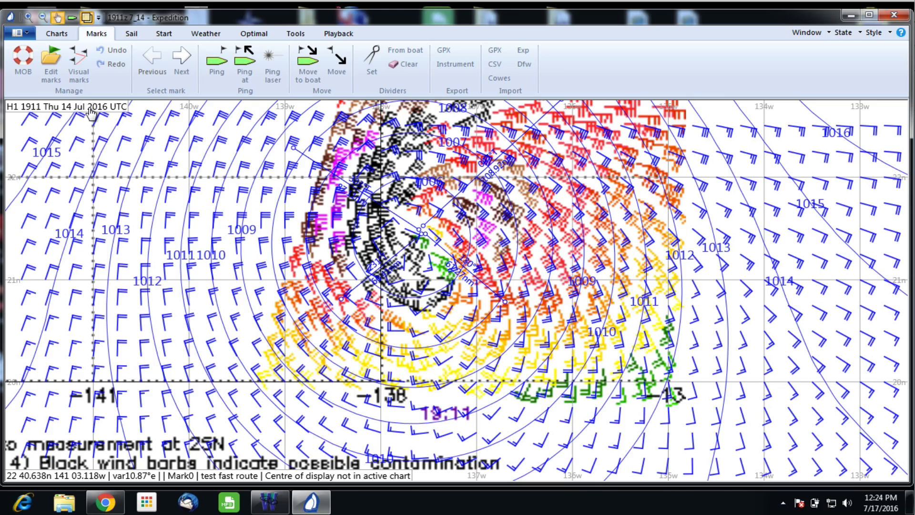
pyautogui.moveTo(123, 188); pyautogui.dragTo(215, 234)
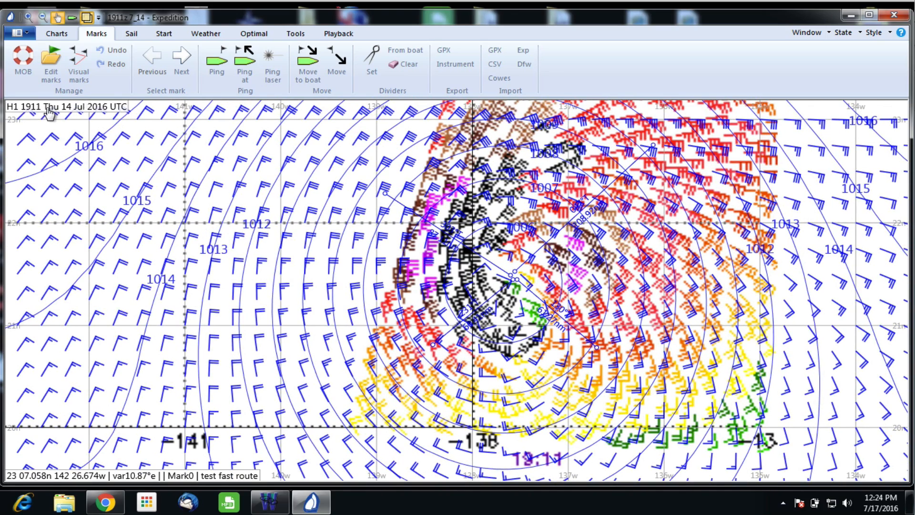
# Step the weather display back and forward, then set its time to 14 Jul 2016 19:11 UTC.
pyautogui.click(205, 34)
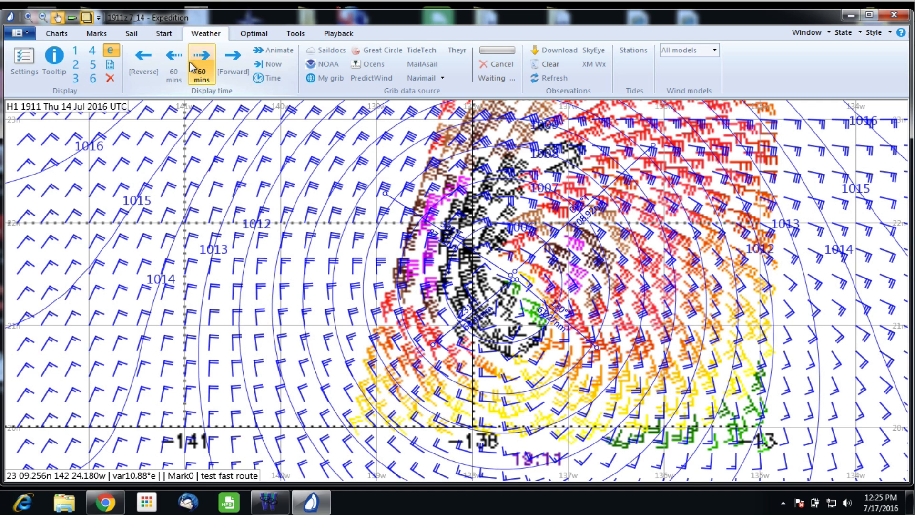
pyautogui.click(148, 62)
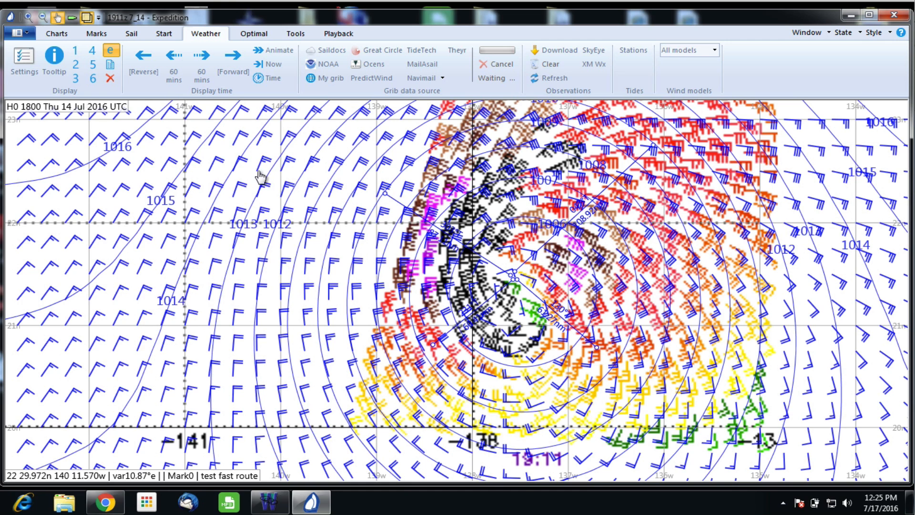
pyautogui.click(205, 64)
pyautogui.click(269, 78)
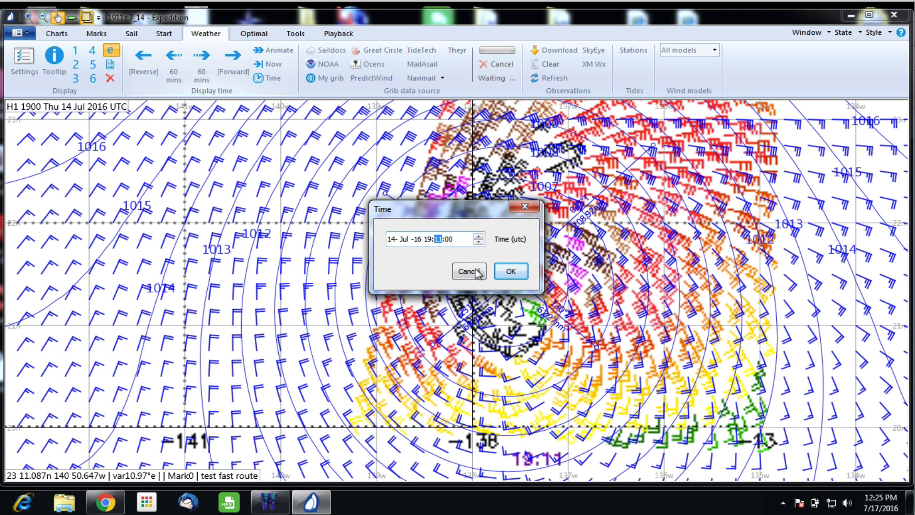
pyautogui.click(514, 275)
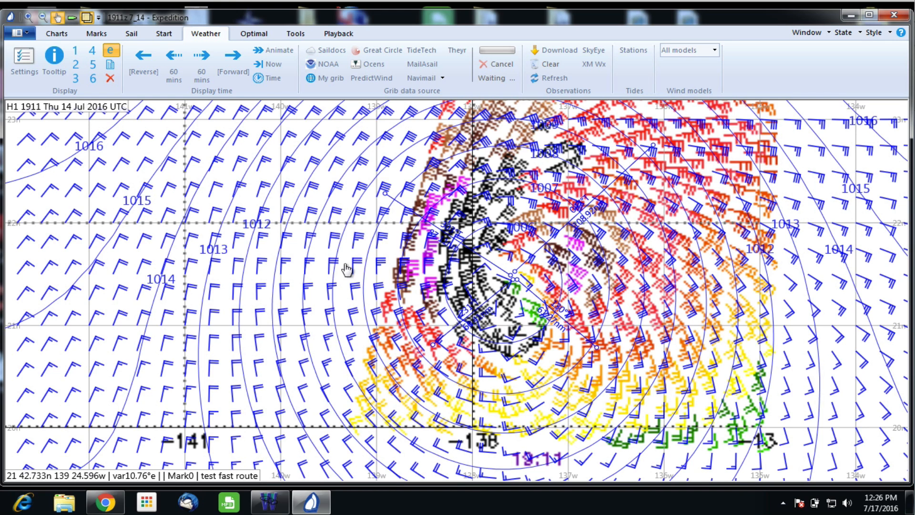
# Compare the forecast winds at the chosen time with the satellite winds, both around the cyclone and across the wider overlay.
pyautogui.scroll(-1, 353, 273)
pyautogui.scroll(-1, 351, 275)
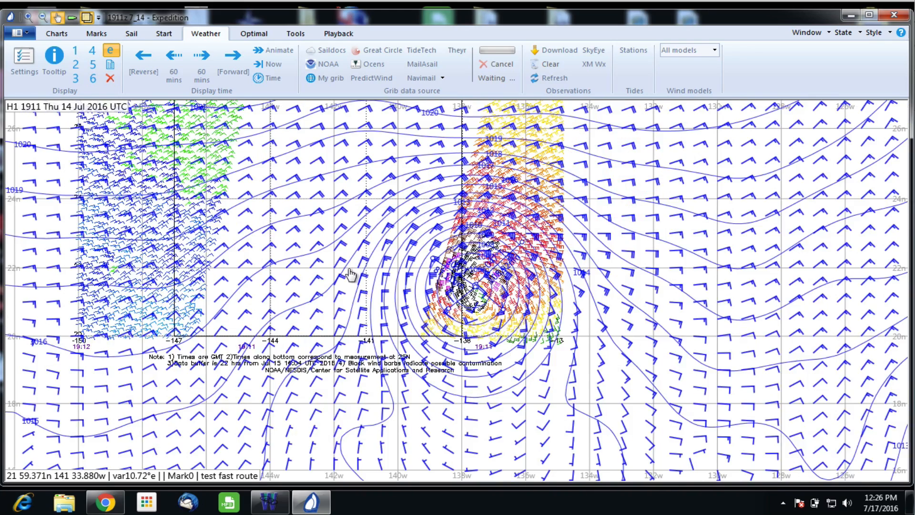
pyautogui.scroll(3, 353, 275)
pyautogui.scroll(-1, 353, 275)
pyautogui.scroll(-2, 352, 275)
pyautogui.scroll(2, 388, 276)
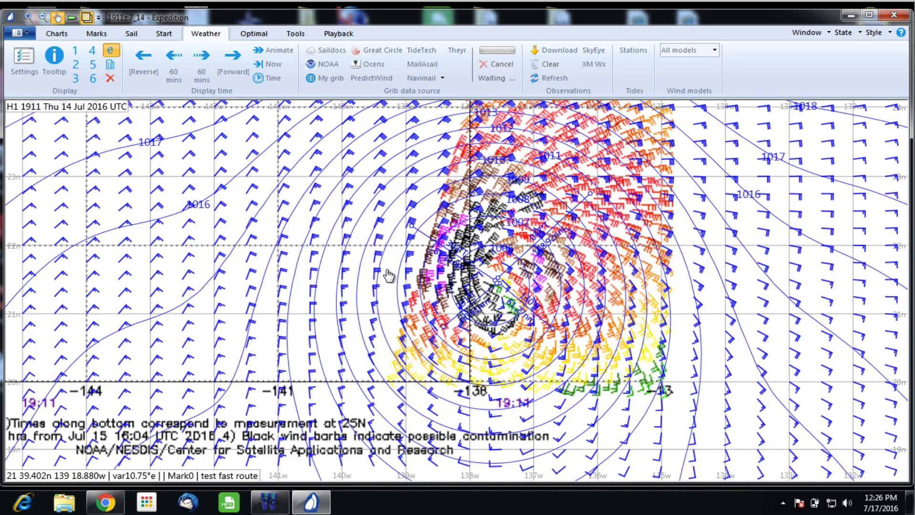
pyautogui.scroll(-1, 389, 275)
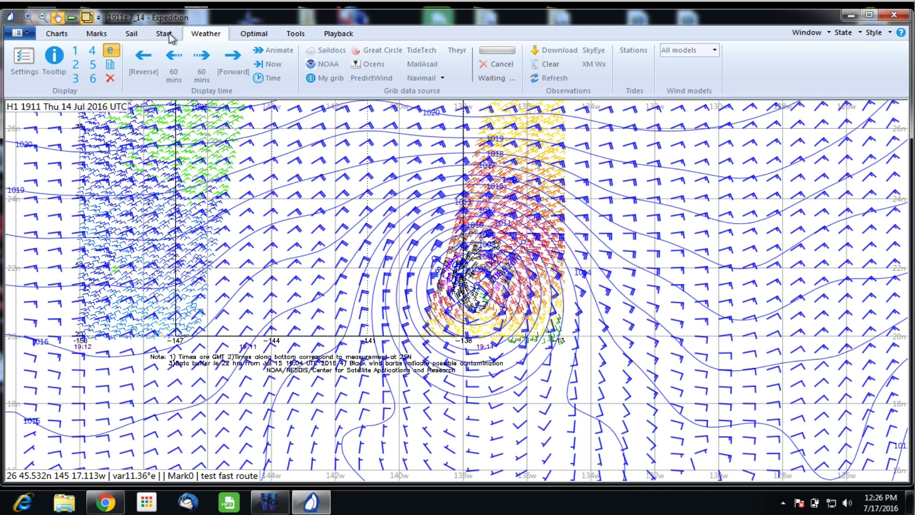
# Review the details of the imported 1911z 7_14 chart in the raster images list, then close the list.
pyautogui.click(58, 33)
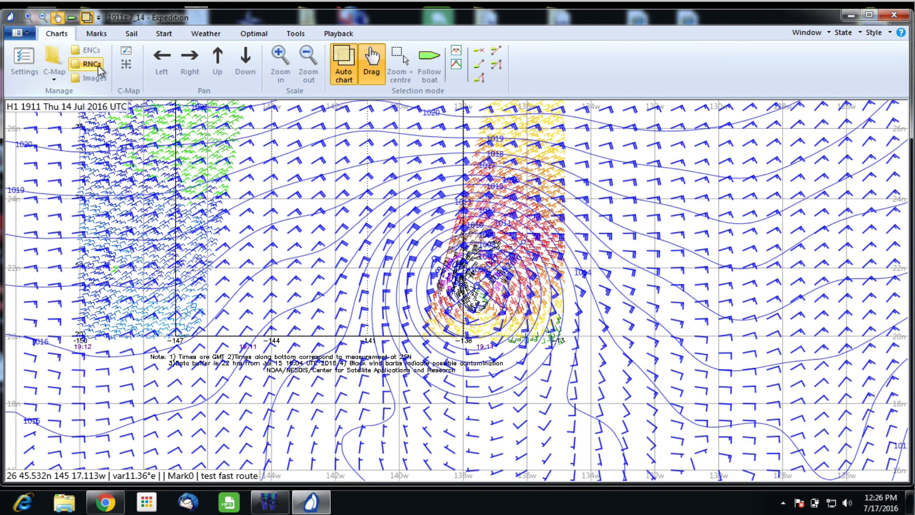
pyautogui.click(94, 78)
pyautogui.click(107, 117)
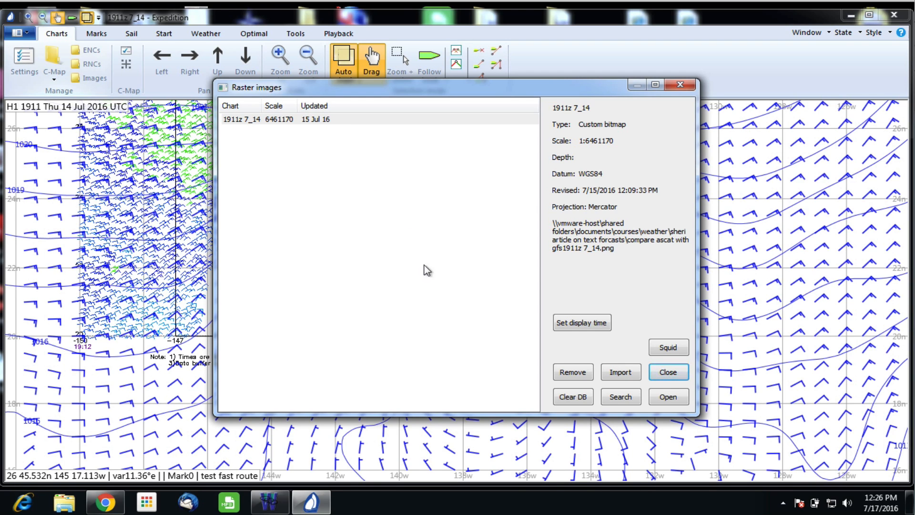
pyautogui.click(669, 373)
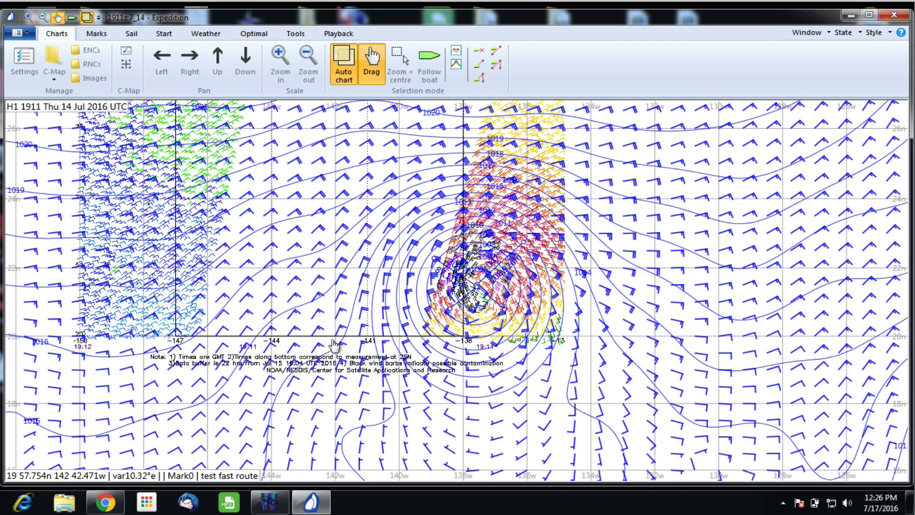
# Examine the satellite and forecast wind barbs at close range around the cyclone and in the overlay north of it.
pyautogui.scroll(4, 462, 359)
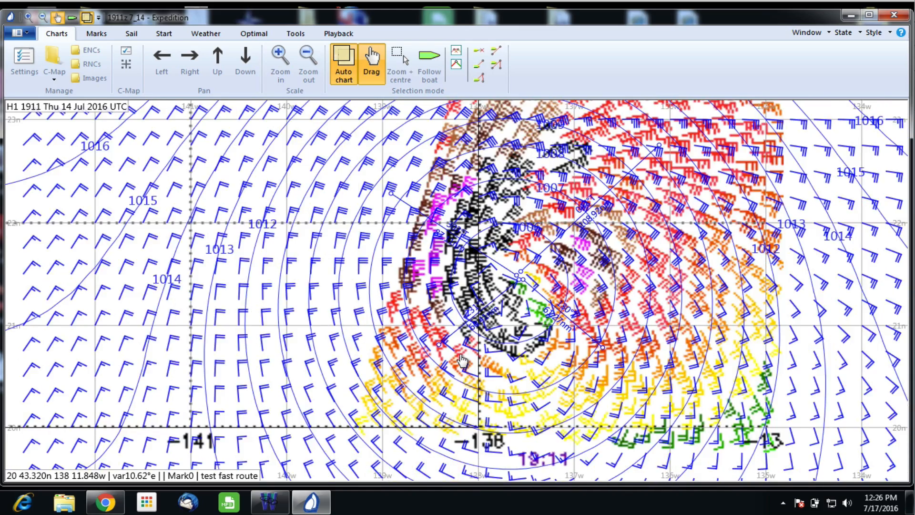
pyautogui.scroll(1, 462, 360)
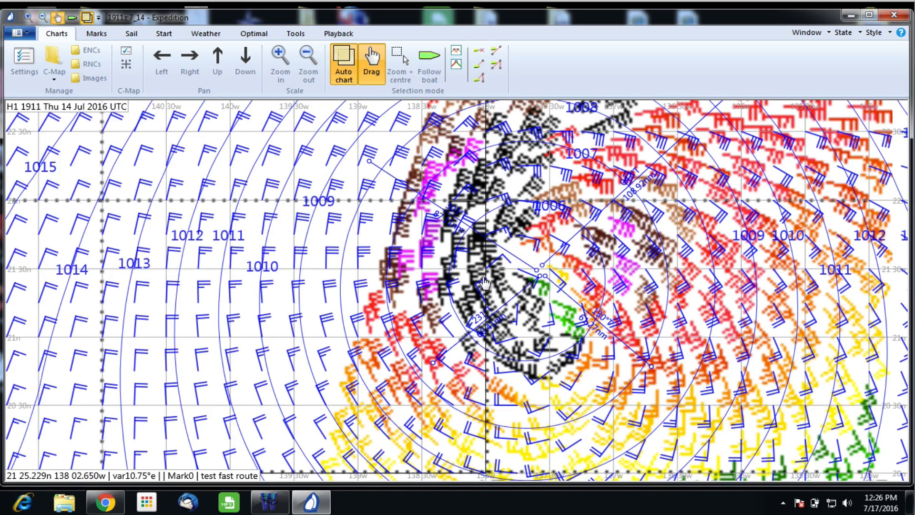
pyautogui.press('Up')
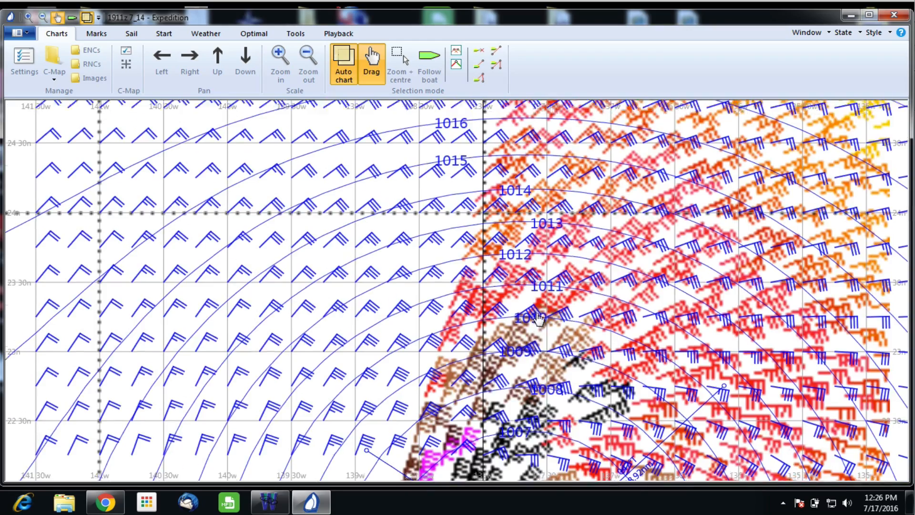
pyautogui.scroll(-2, 502, 277)
pyautogui.moveTo(594, 111); pyautogui.dragTo(556, 288)
pyautogui.scroll(2, 556, 288)
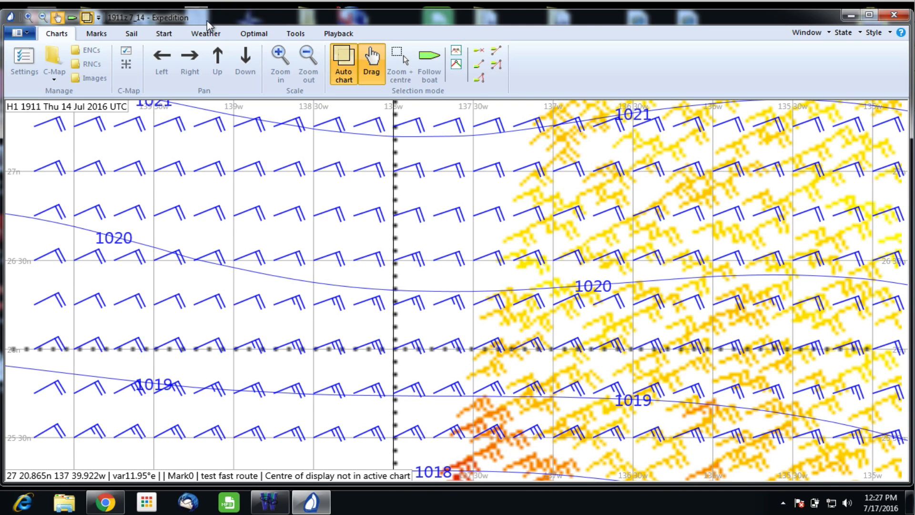
# Turn on the weather tooltip to read forecast pressure and wind on the chart, then turn it off again.
pyautogui.click(207, 34)
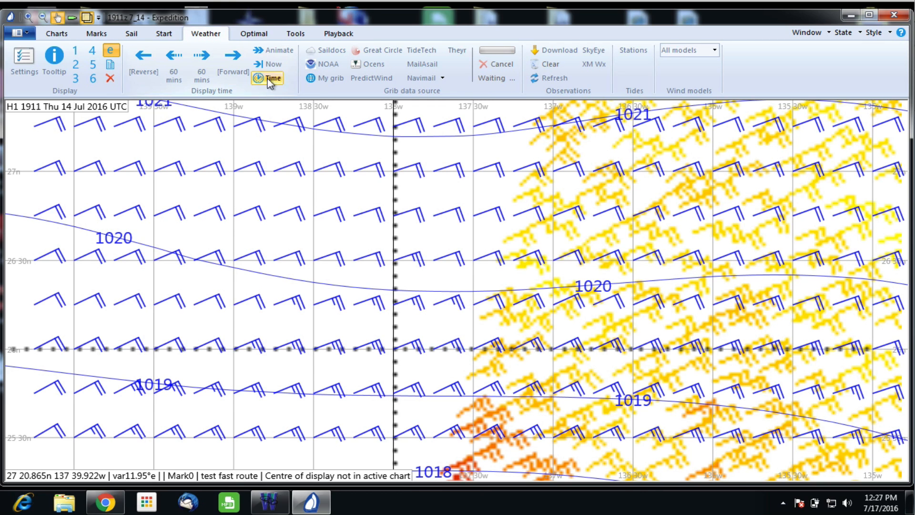
pyautogui.click(54, 59)
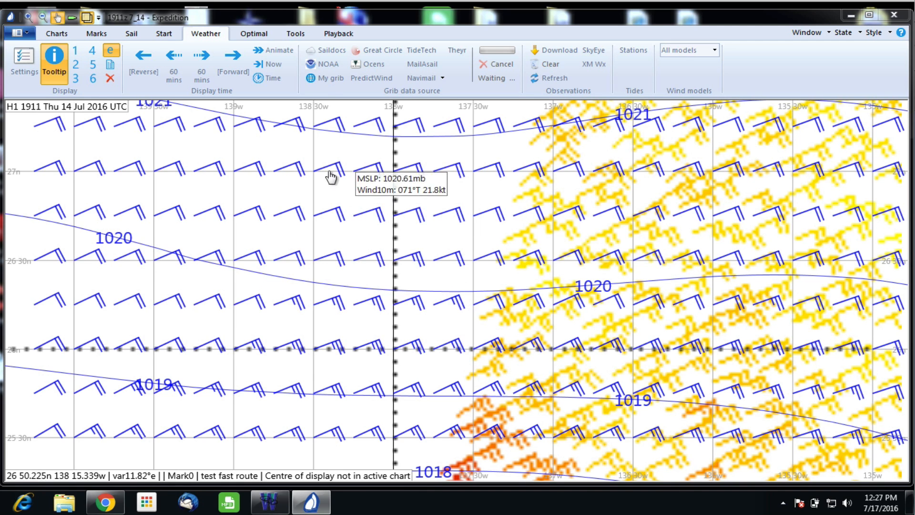
pyautogui.click(54, 56)
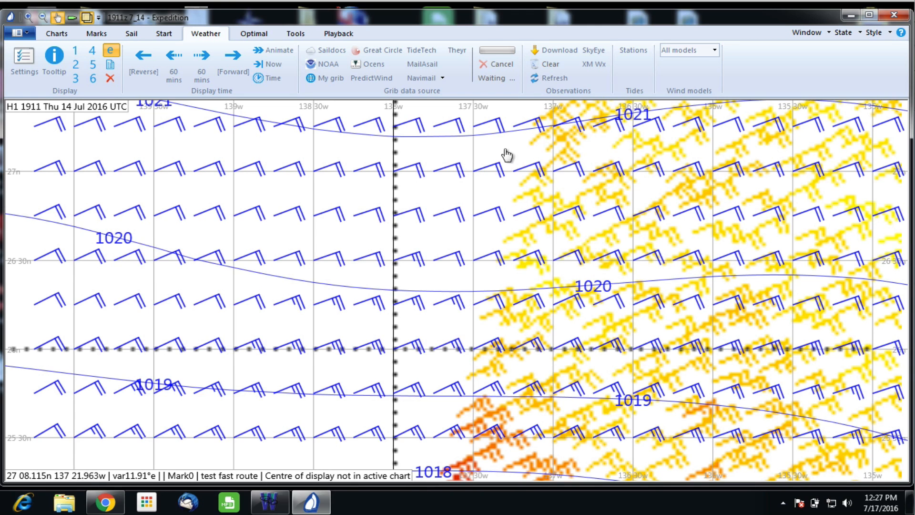
# Check the satellite winds near the overlay's northern edge against its wind-speed colour scale and the forecast barbs.
pyautogui.moveTo(602, 212); pyautogui.dragTo(603, 379)
pyautogui.moveTo(570, 264); pyautogui.dragTo(611, 397)
pyautogui.moveTo(554, 234); pyautogui.dragTo(565, 363)
pyautogui.scroll(-2, 566, 365)
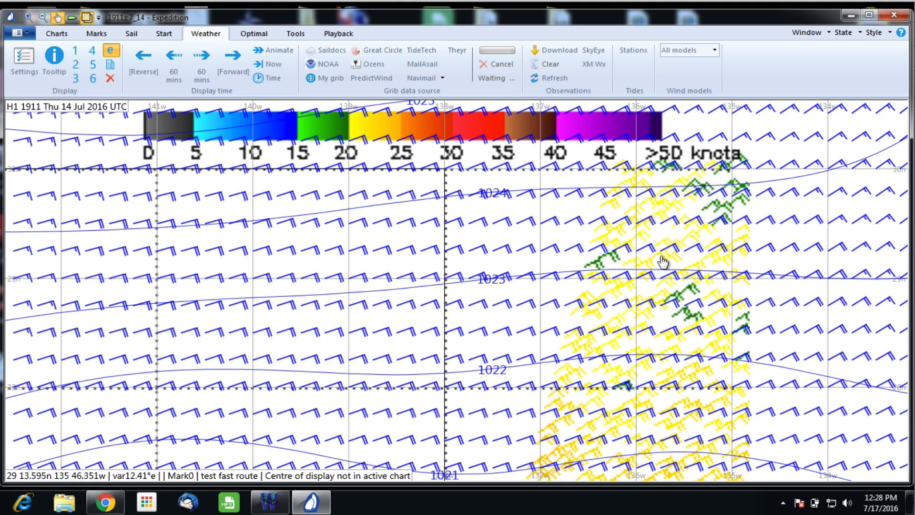
pyautogui.moveTo(594, 236); pyautogui.dragTo(475, 208)
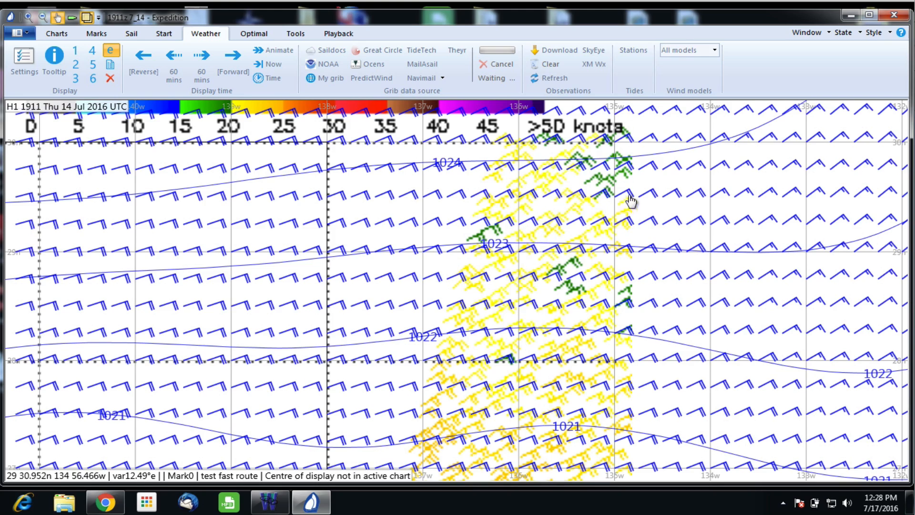
# Compare satellite and forecast winds southward along the swath, from about 29°N to 24°N.
pyautogui.moveTo(543, 276); pyautogui.dragTo(554, 181)
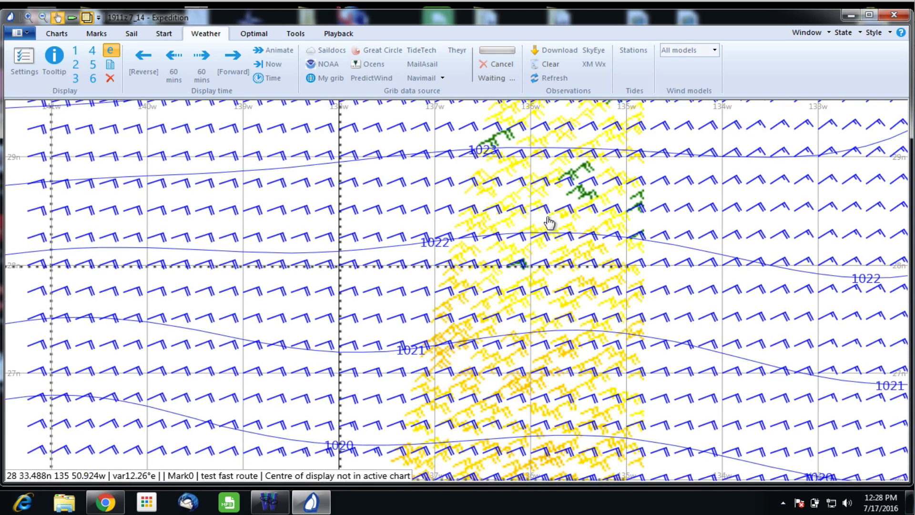
pyautogui.moveTo(548, 308); pyautogui.dragTo(581, 167)
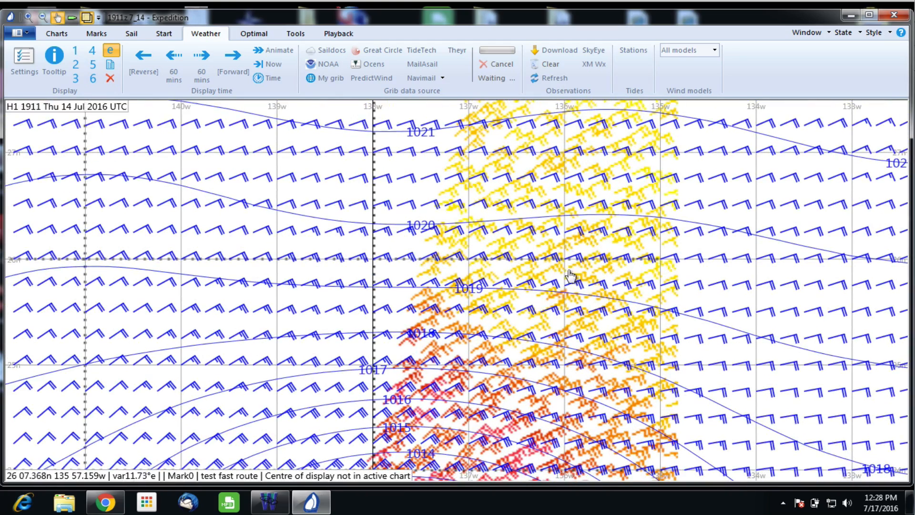
pyautogui.moveTo(564, 274); pyautogui.dragTo(544, 182)
pyautogui.scroll(1, 527, 315)
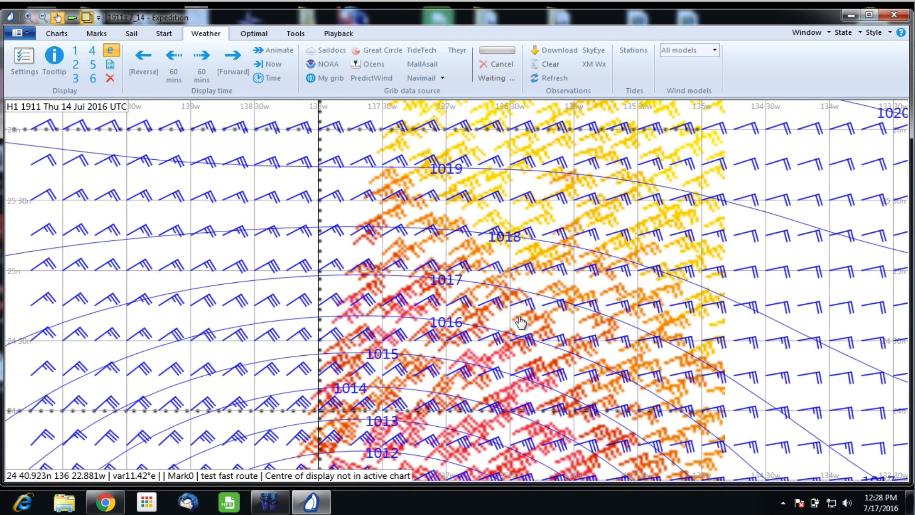
pyautogui.moveTo(507, 312); pyautogui.dragTo(524, 267)
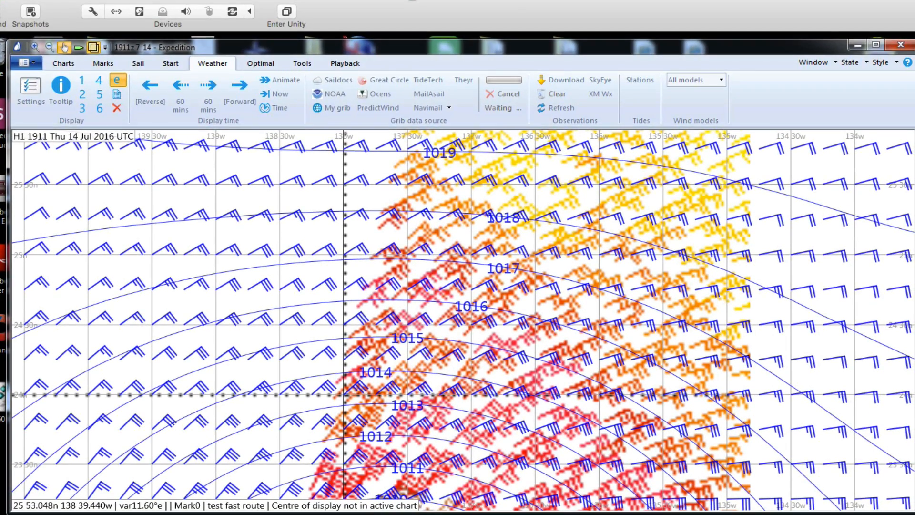
# Bring up the separate wind-speed colour scale image and use it to compare satellite and forecast winds north and northeast of the cyclone.
pyautogui.click(290, 4)
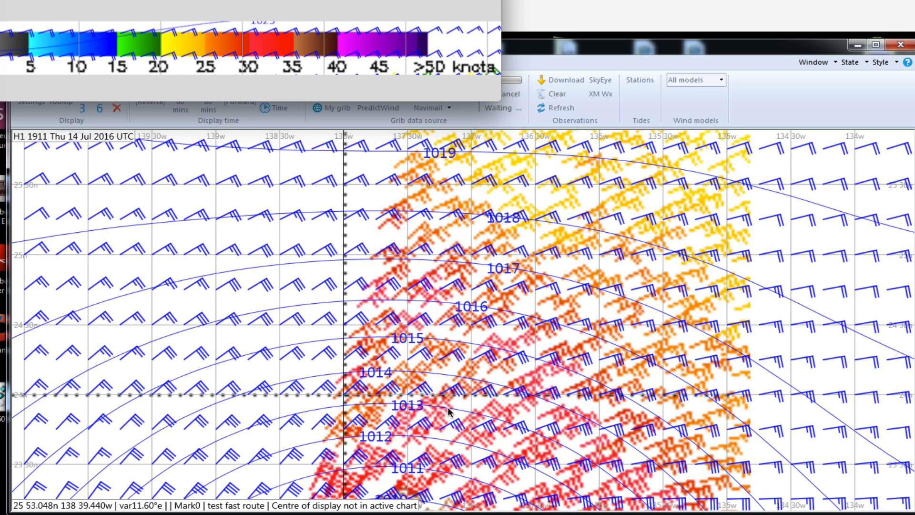
pyautogui.moveTo(514, 369); pyautogui.dragTo(500, 315)
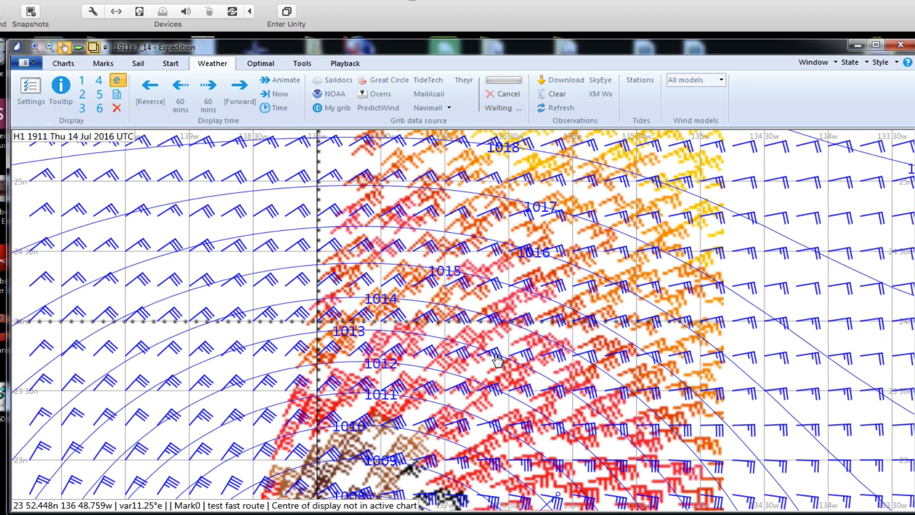
pyautogui.moveTo(494, 387); pyautogui.dragTo(503, 227)
pyautogui.moveTo(546, 338); pyautogui.dragTo(535, 313)
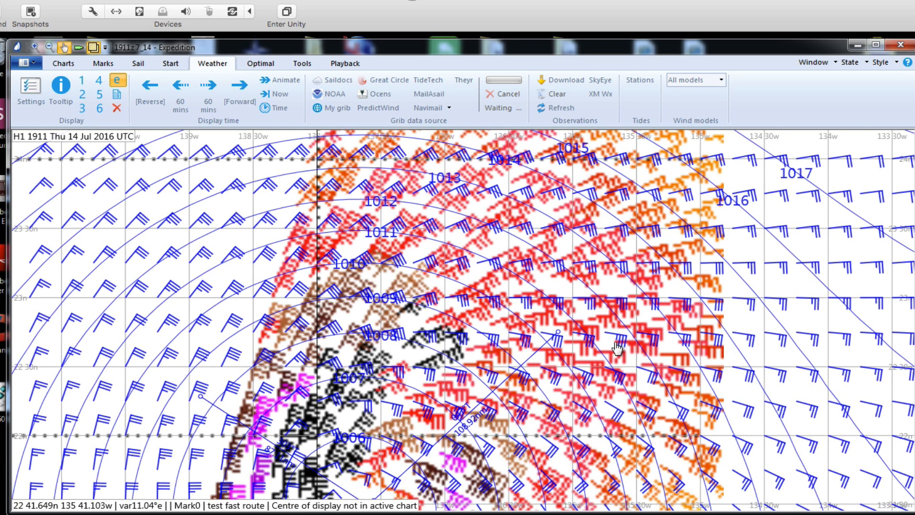
pyautogui.moveTo(619, 361); pyautogui.dragTo(594, 325)
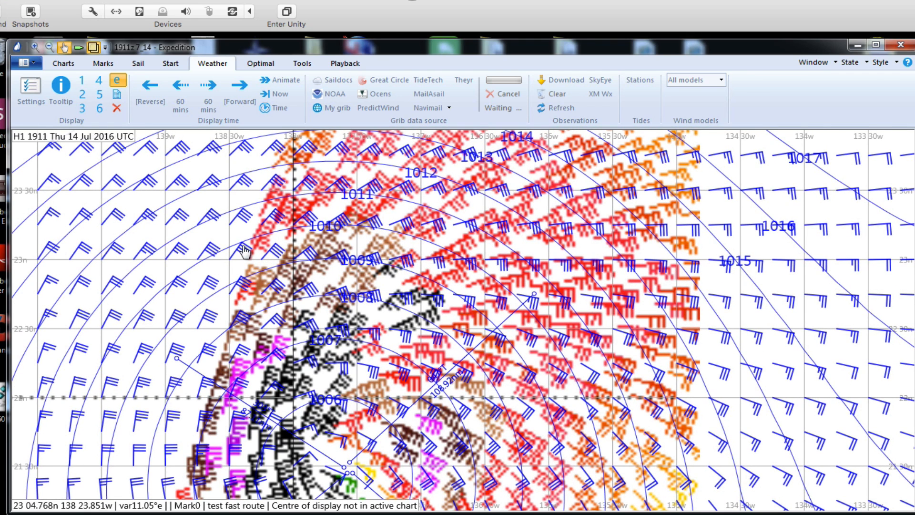
# Compare satellite and forecast winds around the cyclone's centre and southern side, ending with a wider view of the whole system.
pyautogui.moveTo(514, 394); pyautogui.dragTo(580, 299)
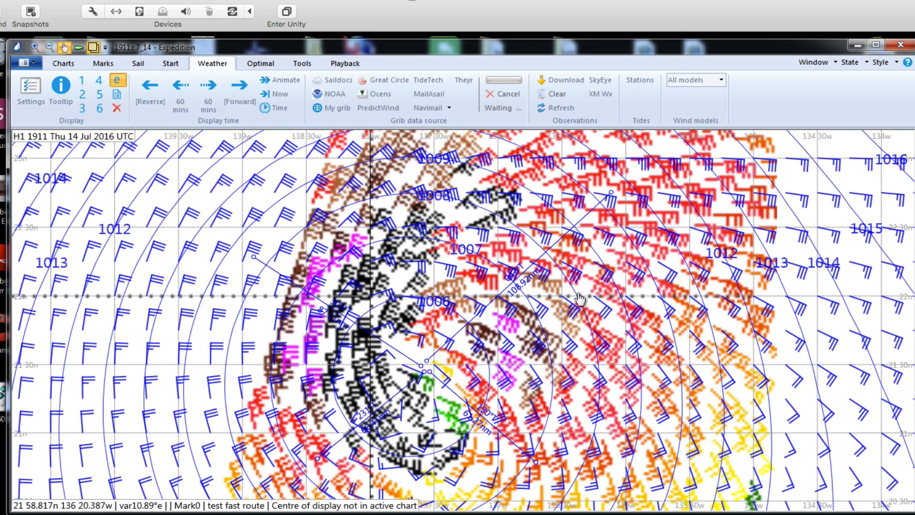
pyautogui.moveTo(538, 406); pyautogui.dragTo(535, 267)
pyautogui.moveTo(405, 389); pyautogui.dragTo(484, 399)
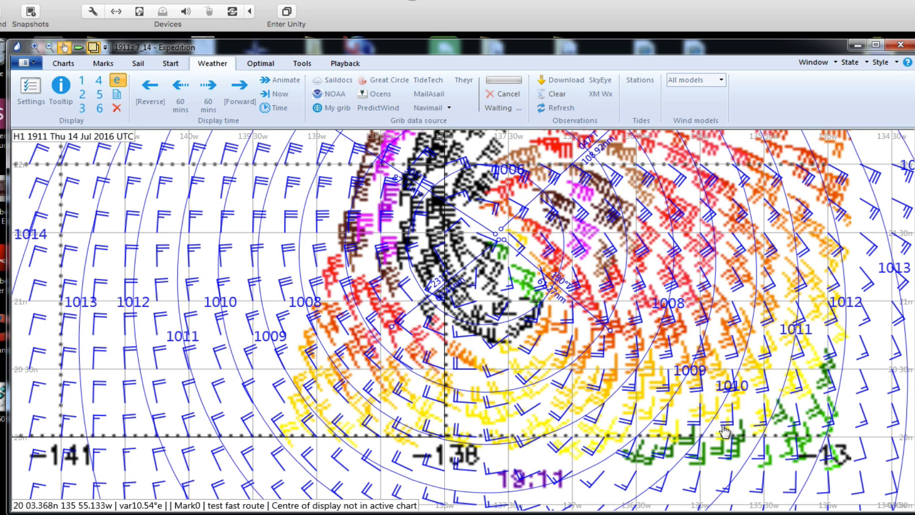
pyautogui.scroll(-3, 727, 422)
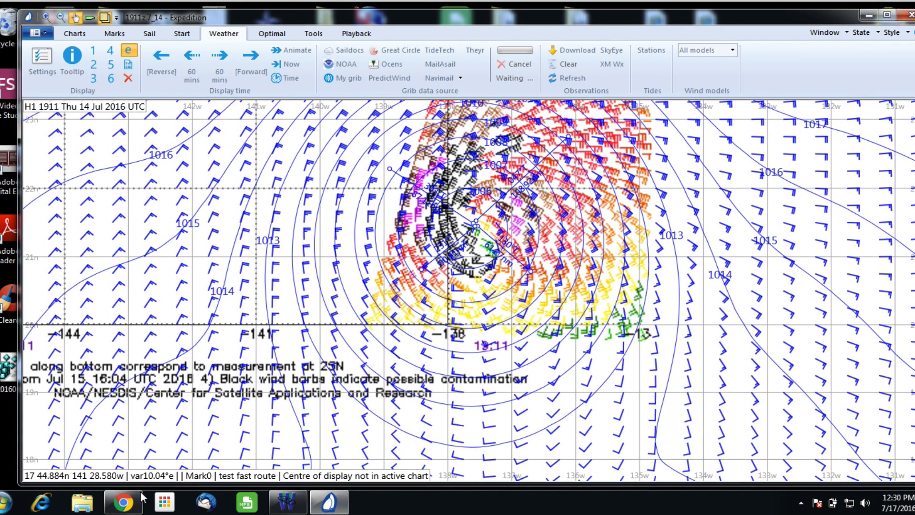
# Switch to Chrome, go back through the visited pages, and look at the open WMBds14.png and WMBas27.png satellite wind images.
pyautogui.click(125, 503)
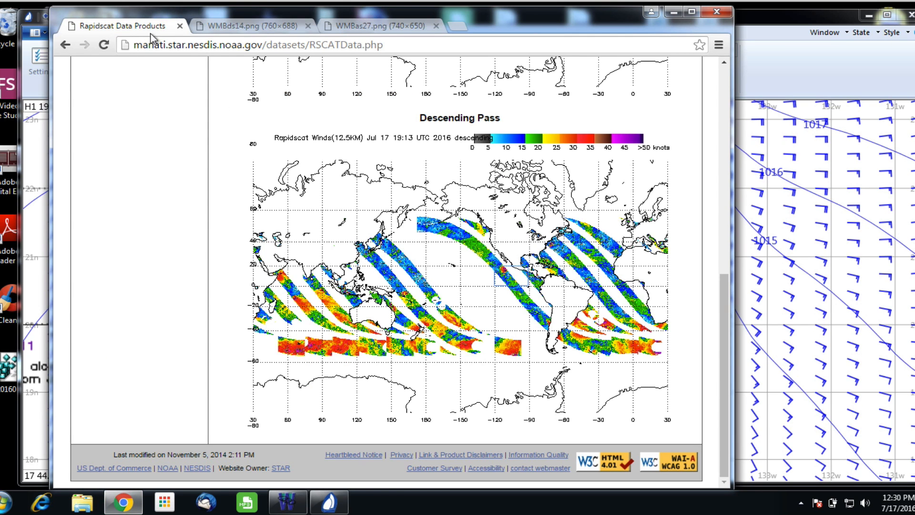
pyautogui.click(64, 45)
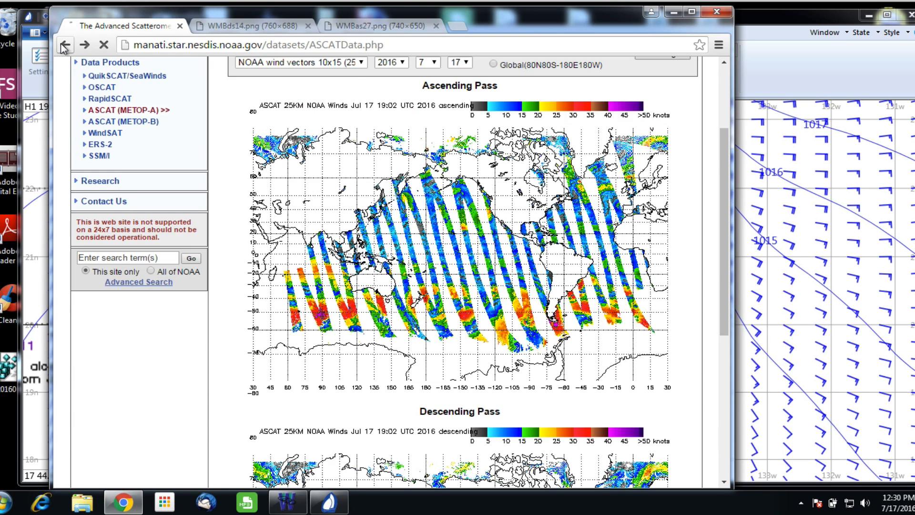
pyautogui.click(64, 45)
pyautogui.click(64, 45)
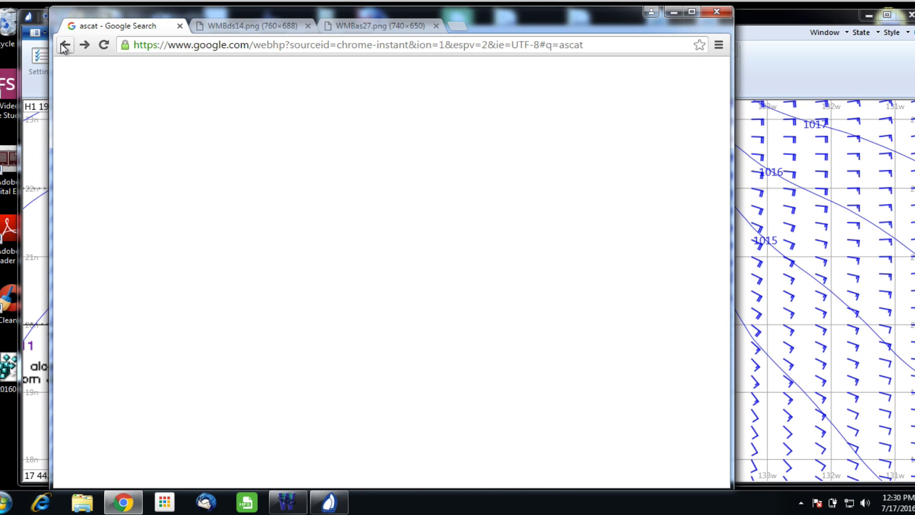
pyautogui.click(65, 45)
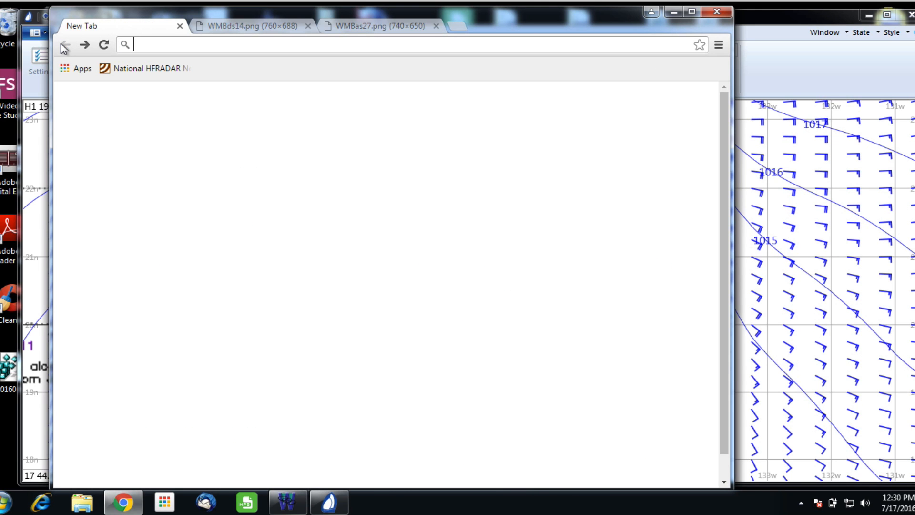
pyautogui.click(274, 30)
pyautogui.click(413, 29)
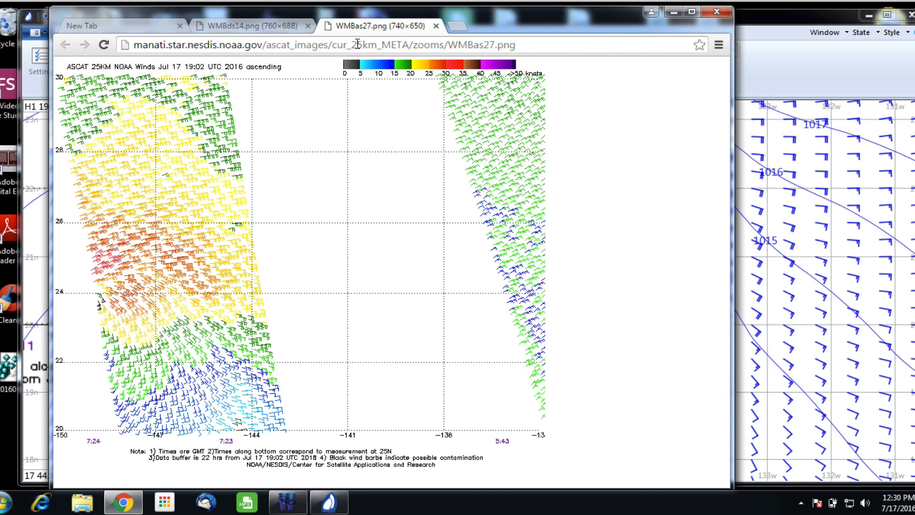
# Start a web search for nhc, then switch to the Firefox window with the National Hurricane Center advisory for Tropical Storm Celia.
pyautogui.click(358, 44)
pyautogui.write('nhc')
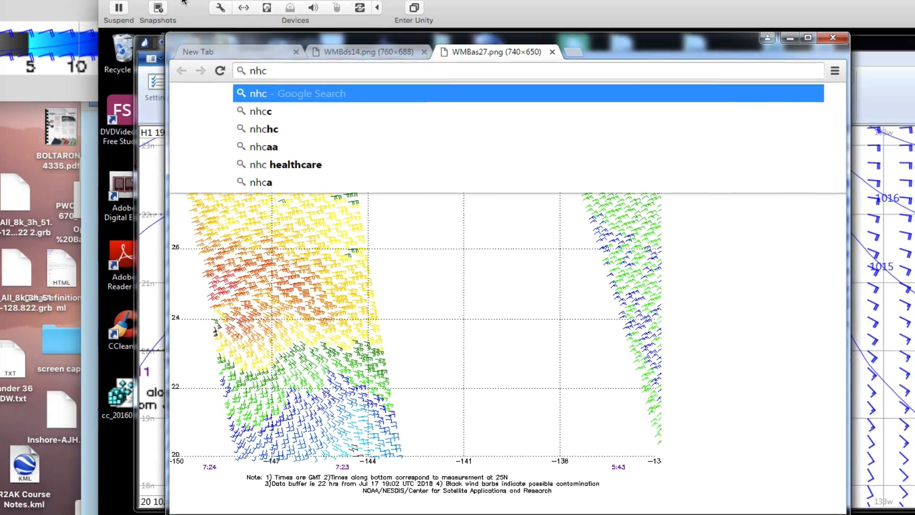
pyautogui.moveTo(184, 1); pyautogui.dragTo(141, 149)
pyautogui.click(651, 129)
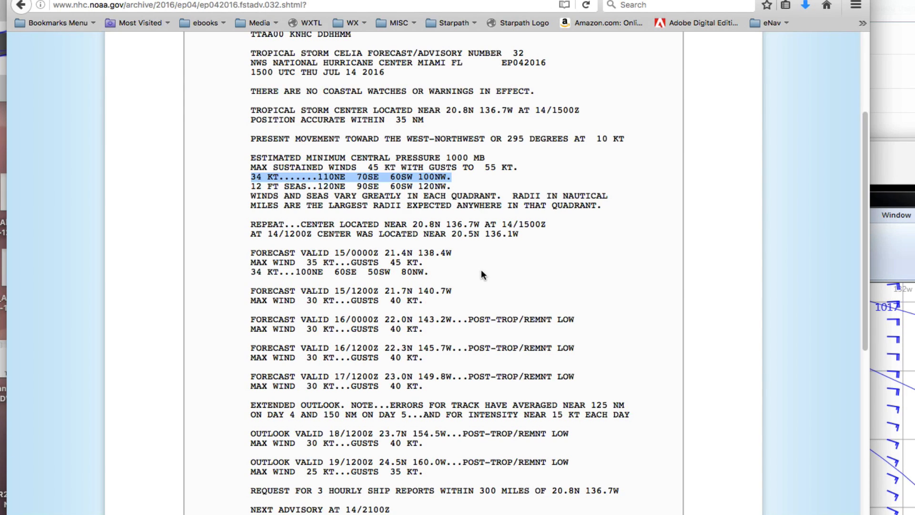
# Read Tropical Storm Celia advisory number 32, examining its issue time, centre position, maximum winds and 34 kt wind radii.
pyautogui.scroll(5, 480, 270)
pyautogui.scroll(-1, 479, 269)
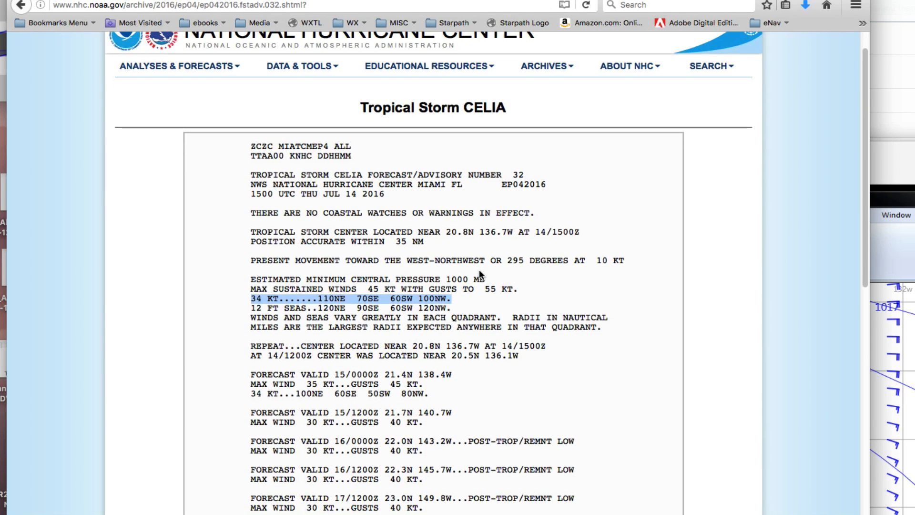
pyautogui.scroll(-1, 484, 276)
pyautogui.scroll(3, 458, 205)
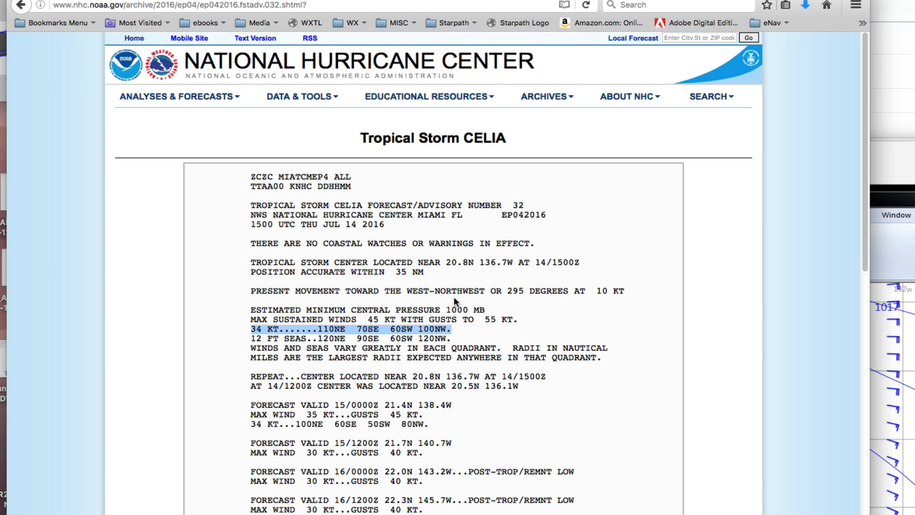
pyautogui.scroll(-1, 454, 298)
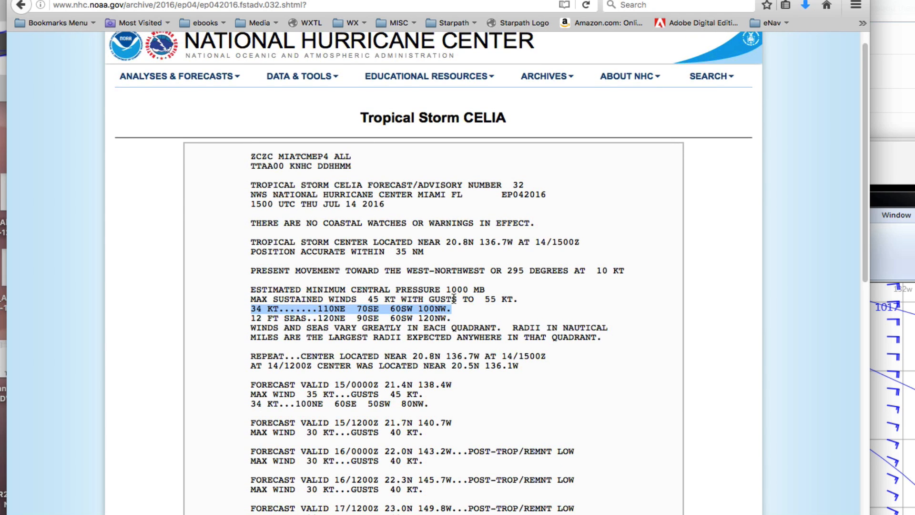
pyautogui.scroll(-6, 466, 327)
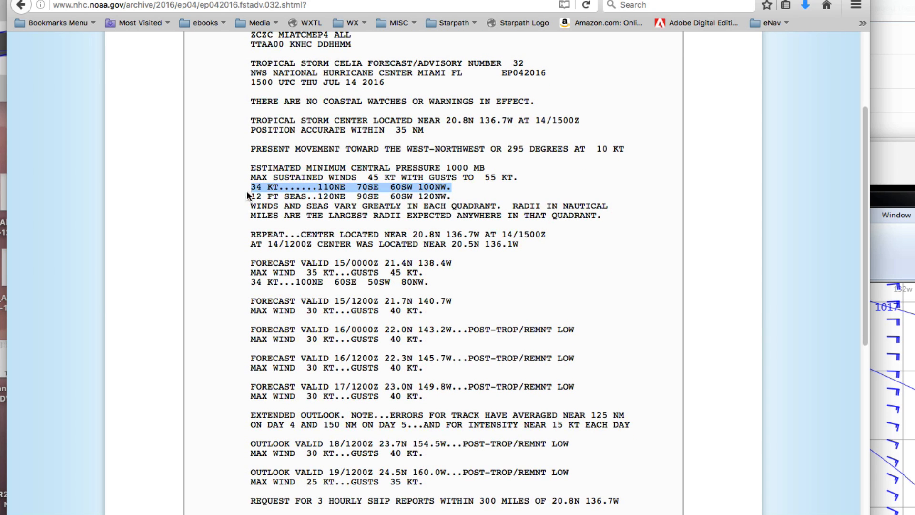
pyautogui.scroll(1, 358, 178)
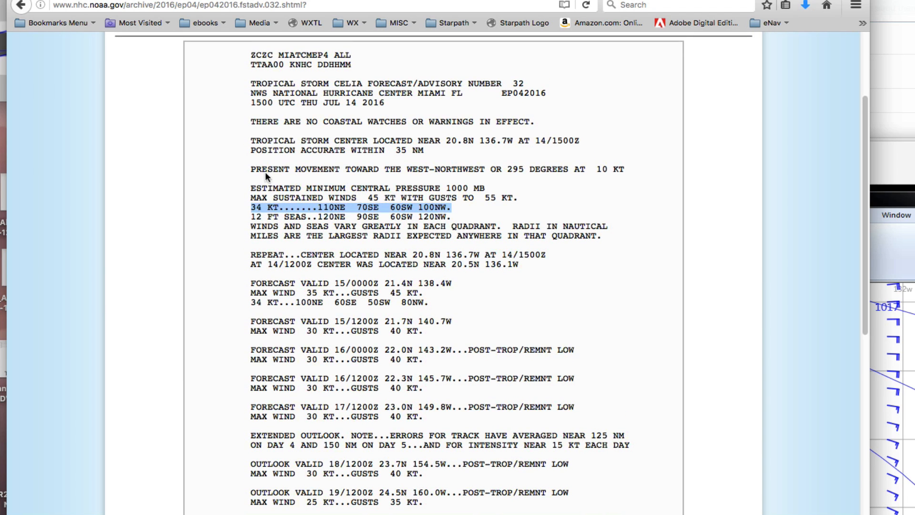
# Compare the advisory's issue time and current storm wind details with its forecast entry valid 15/0000Z.
pyautogui.scroll(2, 354, 178)
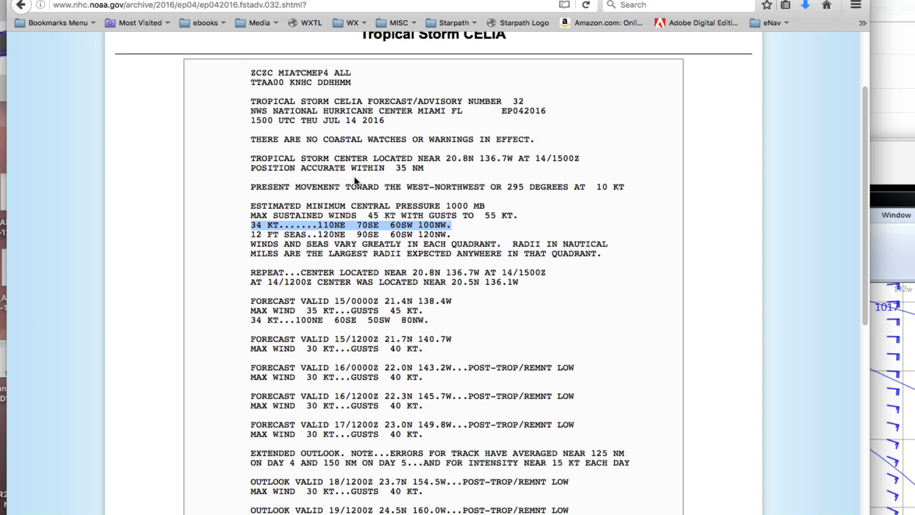
pyautogui.scroll(-1, 354, 177)
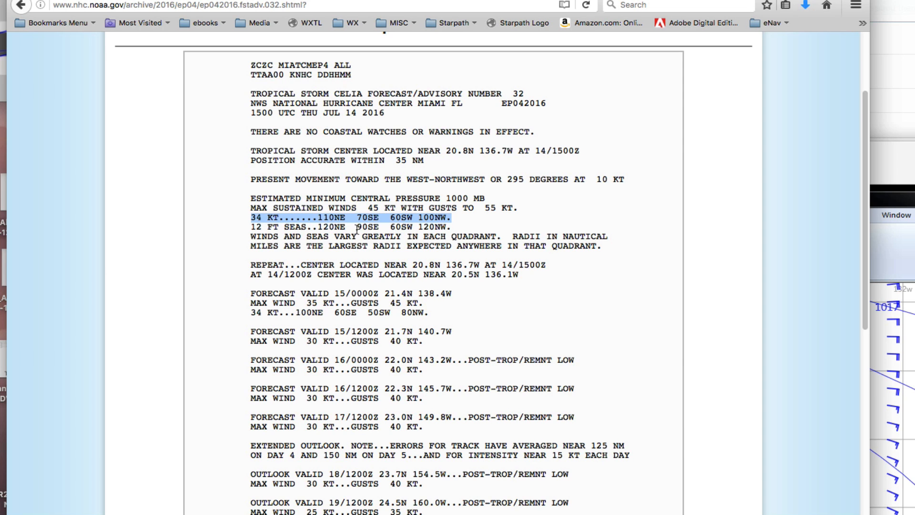
pyautogui.scroll(-2, 356, 230)
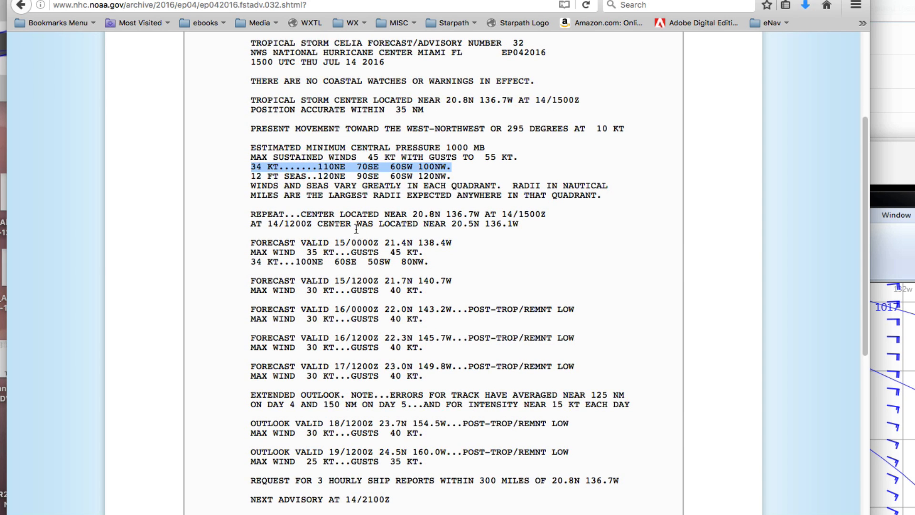
pyautogui.scroll(-1, 356, 230)
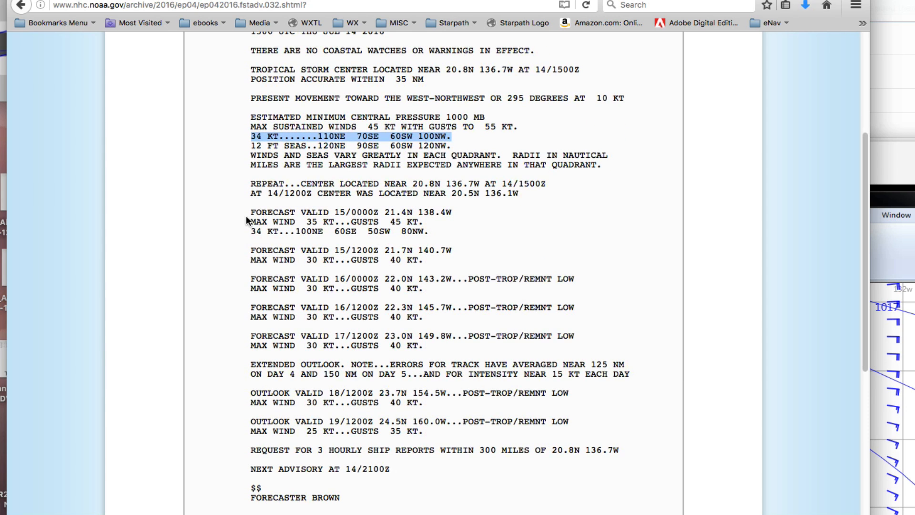
pyautogui.moveTo(251, 212); pyautogui.dragTo(302, 217)
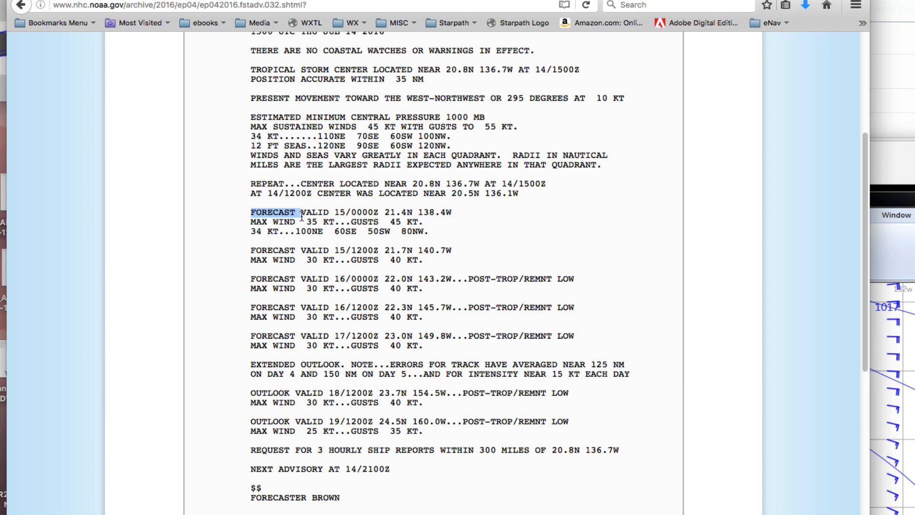
pyautogui.click(302, 190)
pyautogui.scroll(3, 300, 186)
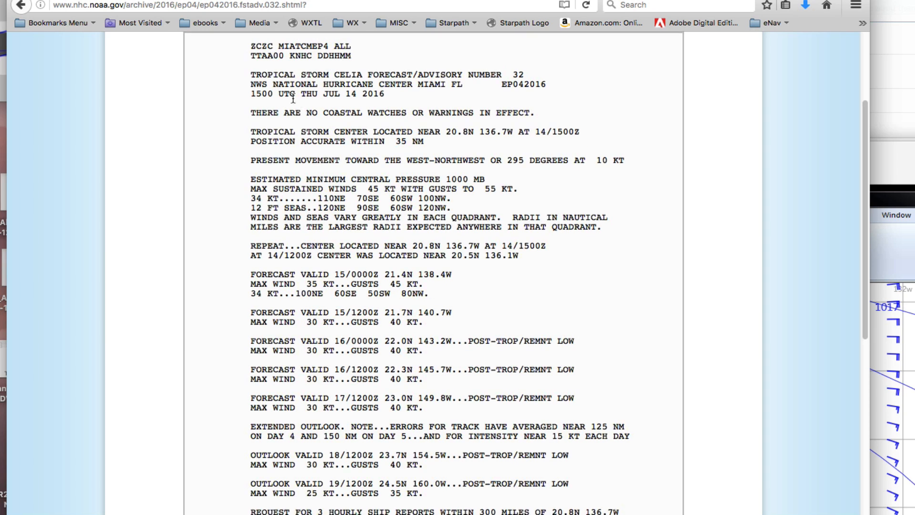
pyautogui.scroll(1, 293, 99)
pyautogui.moveTo(256, 102); pyautogui.dragTo(348, 116)
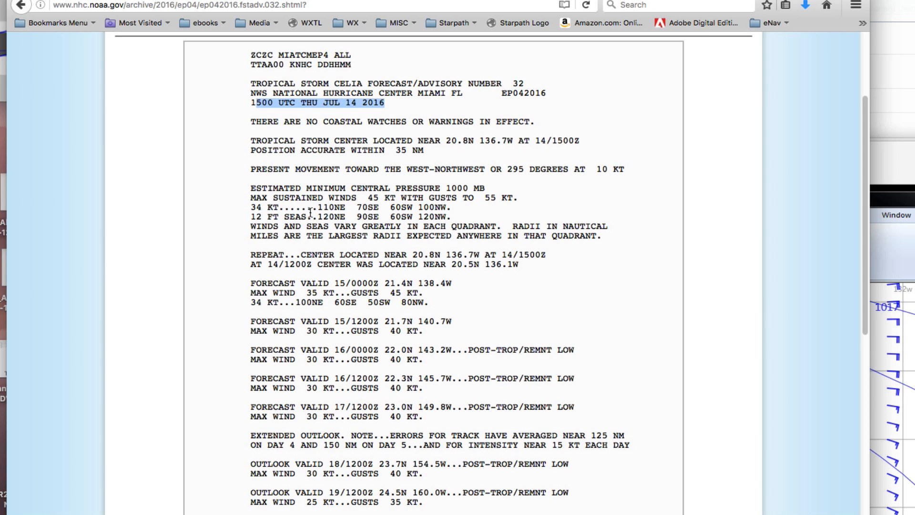
pyautogui.moveTo(251, 186); pyautogui.dragTo(452, 253)
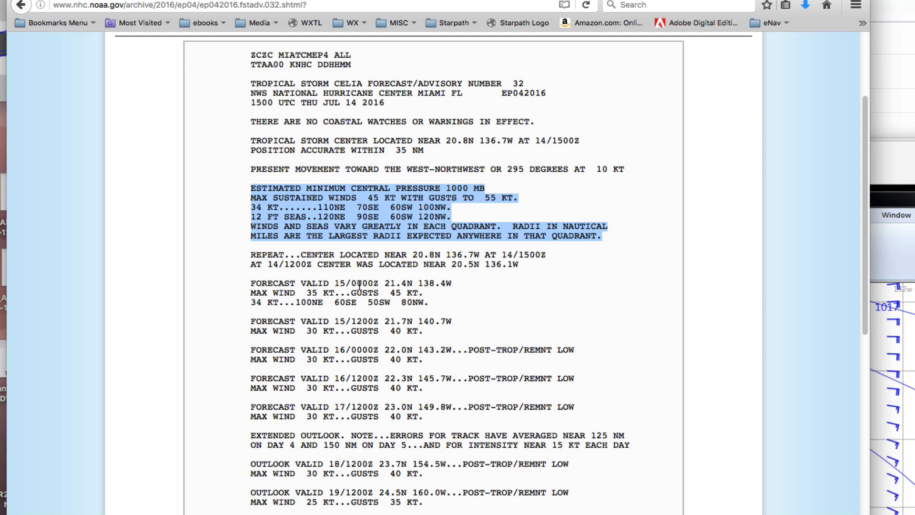
pyautogui.moveTo(340, 284); pyautogui.dragTo(396, 288)
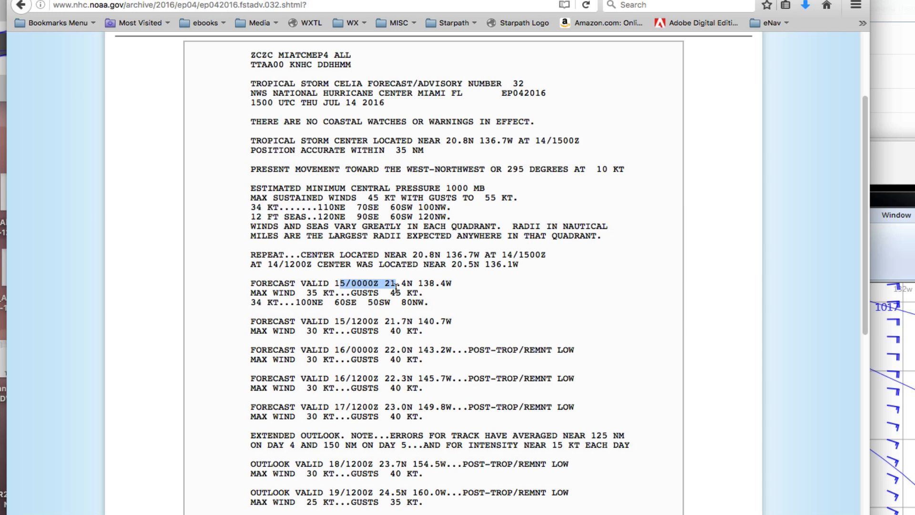
pyautogui.scroll(1, 358, 193)
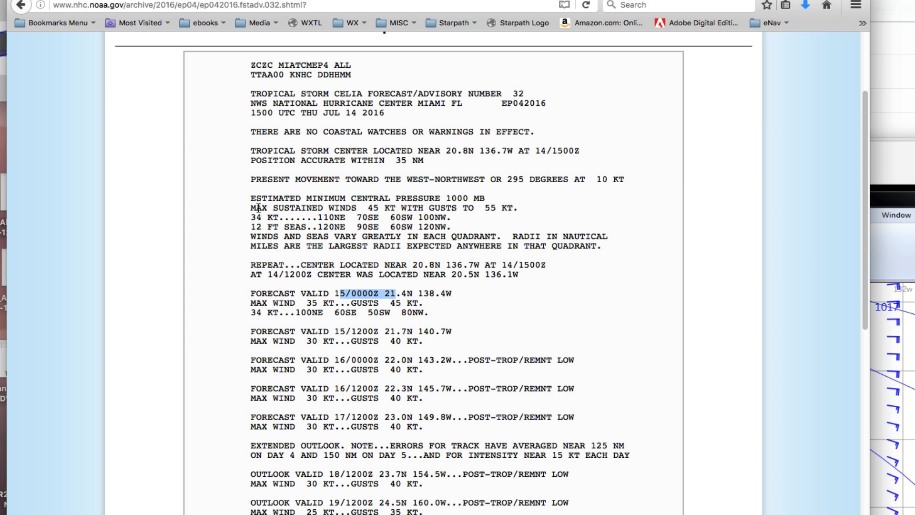
# Examine the advisory's maximum sustained winds, gusts and 34 kt wind radii in each quadrant.
pyautogui.moveTo(250, 199); pyautogui.dragTo(466, 218)
pyautogui.click(461, 218)
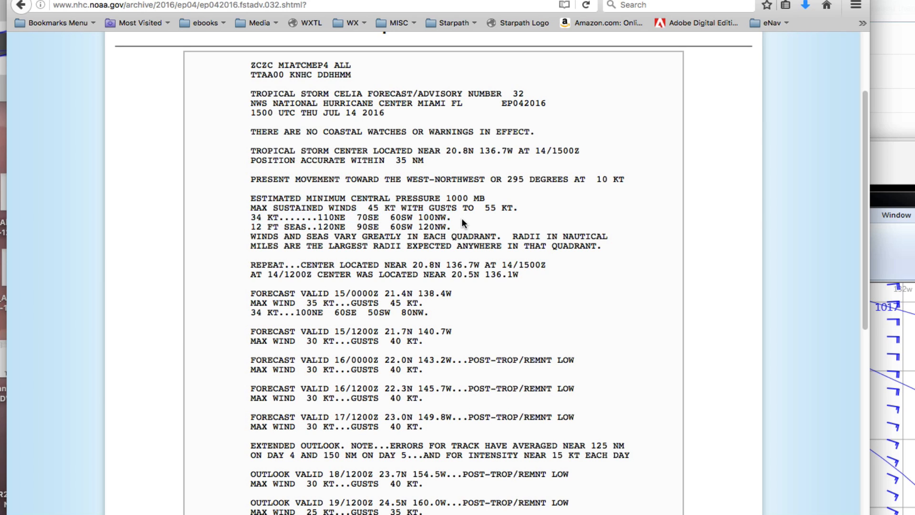
pyautogui.moveTo(252, 217); pyautogui.dragTo(458, 218)
pyautogui.click(253, 218)
pyautogui.moveTo(318, 217); pyautogui.dragTo(345, 218)
pyautogui.moveTo(362, 208); pyautogui.dragTo(406, 210)
pyautogui.moveTo(400, 208); pyautogui.dragTo(515, 209)
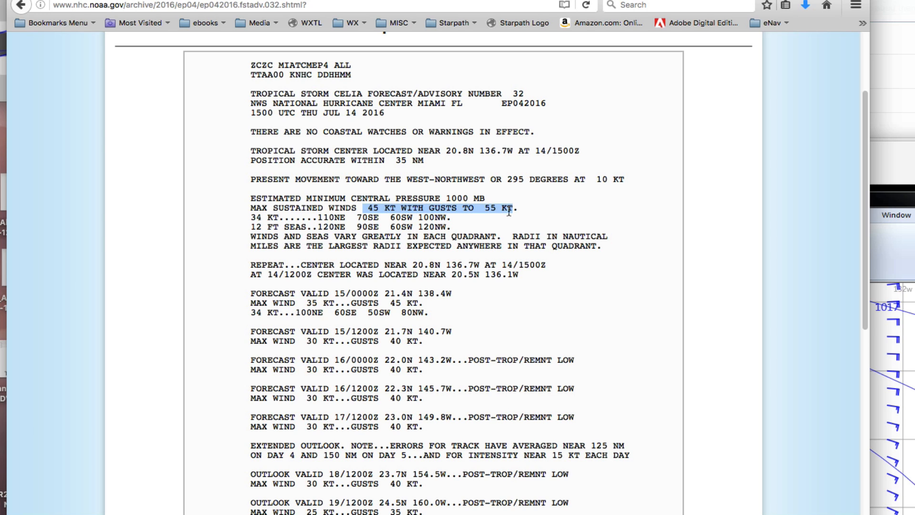
pyautogui.click(384, 217)
pyautogui.moveTo(251, 218); pyautogui.dragTo(462, 218)
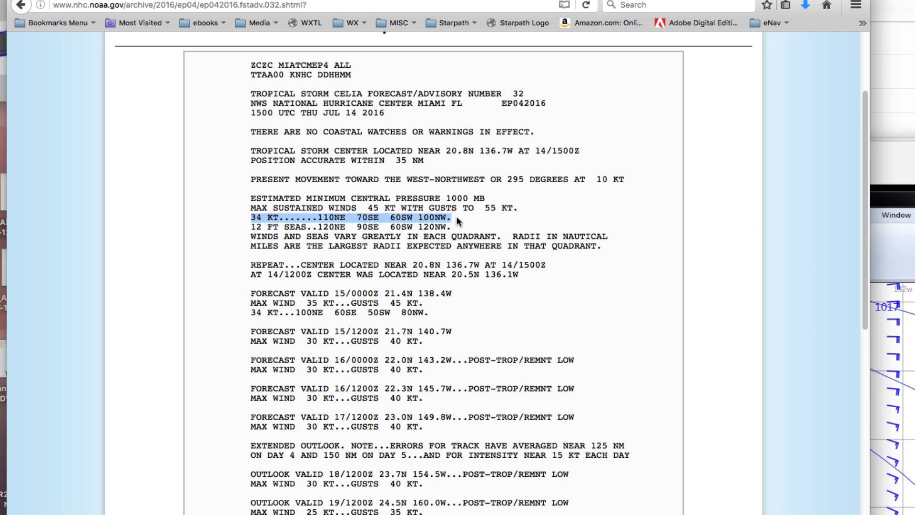
pyautogui.click(453, 218)
pyautogui.moveTo(316, 218); pyautogui.dragTo(381, 221)
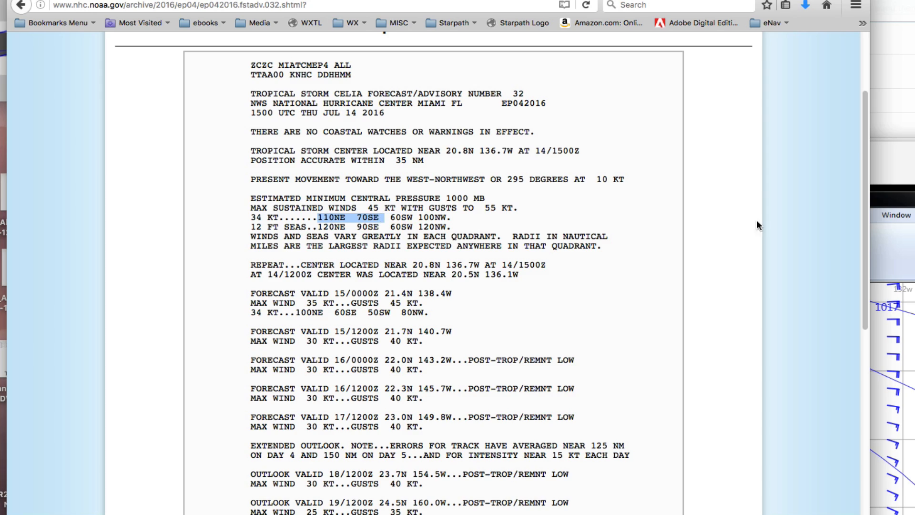
# Switch to the Windows 7 virtual machine and bring the Expedition chart forward, showing the whole cyclone.
pyautogui.click(889, 158)
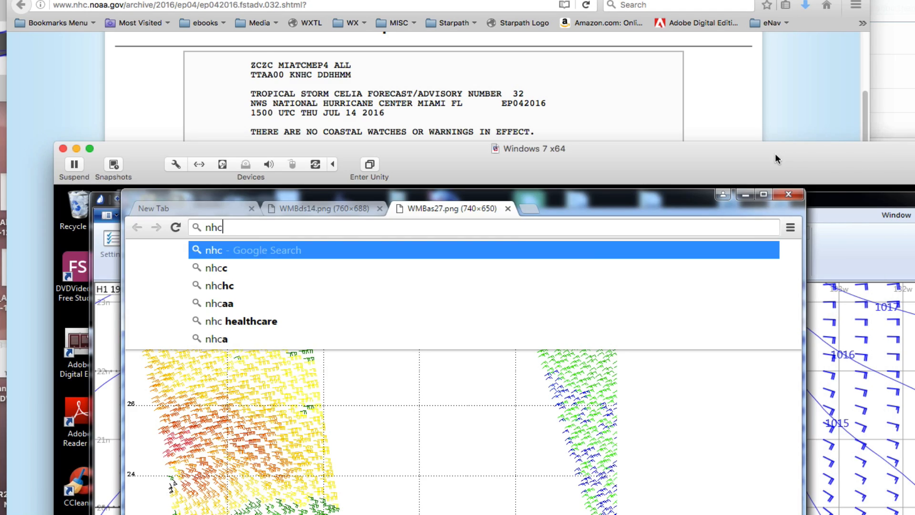
pyautogui.moveTo(775, 159); pyautogui.dragTo(740, 19)
pyautogui.click(710, 43)
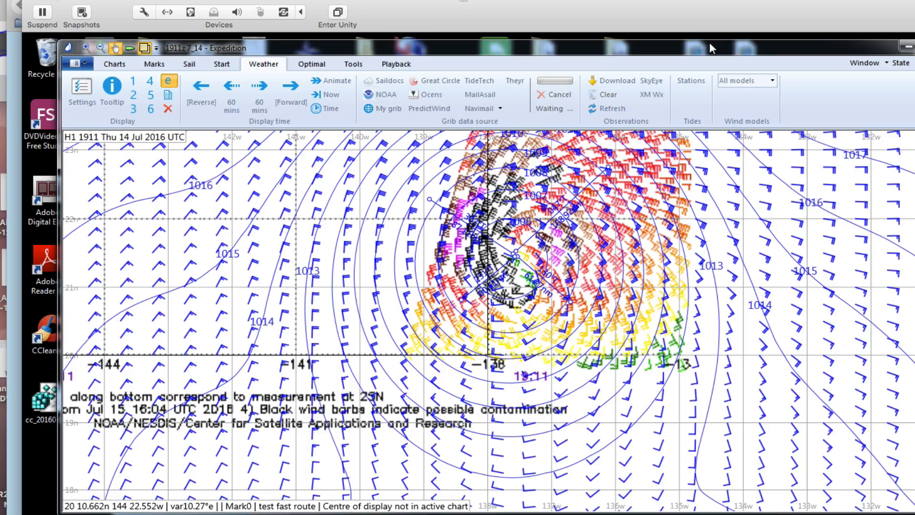
pyautogui.moveTo(555, 281); pyautogui.dragTo(521, 316)
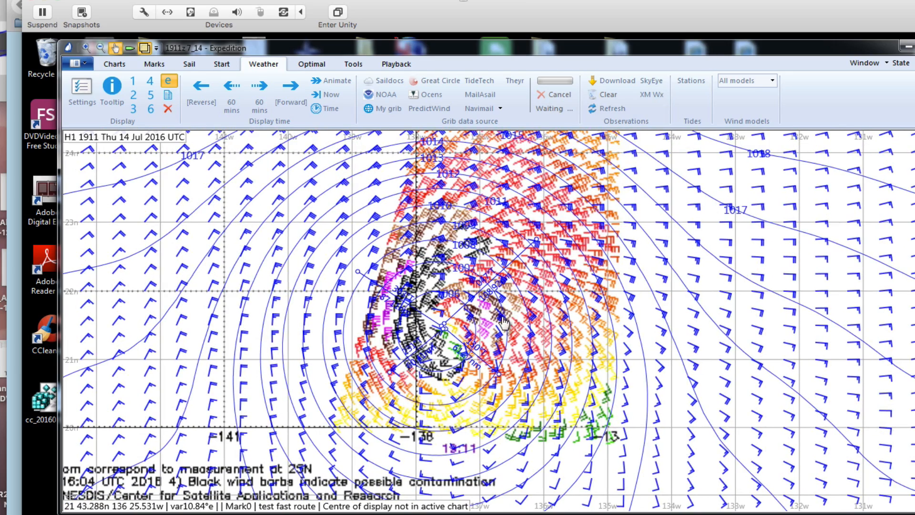
# Place a divider on the open water east of the cyclone, about 113 nm long on a bearing of about 071°T.
pyautogui.click(191, 64)
pyautogui.click(157, 65)
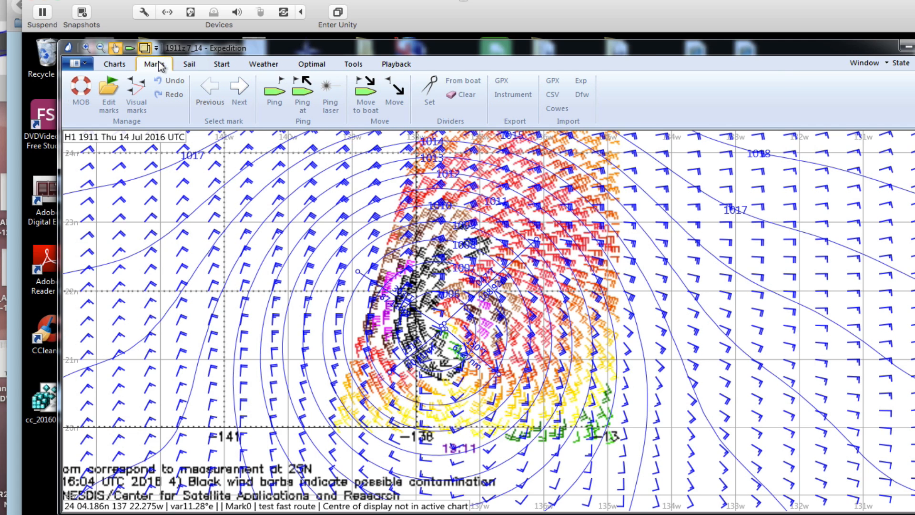
pyautogui.click(432, 98)
pyautogui.moveTo(702, 251); pyautogui.dragTo(826, 210)
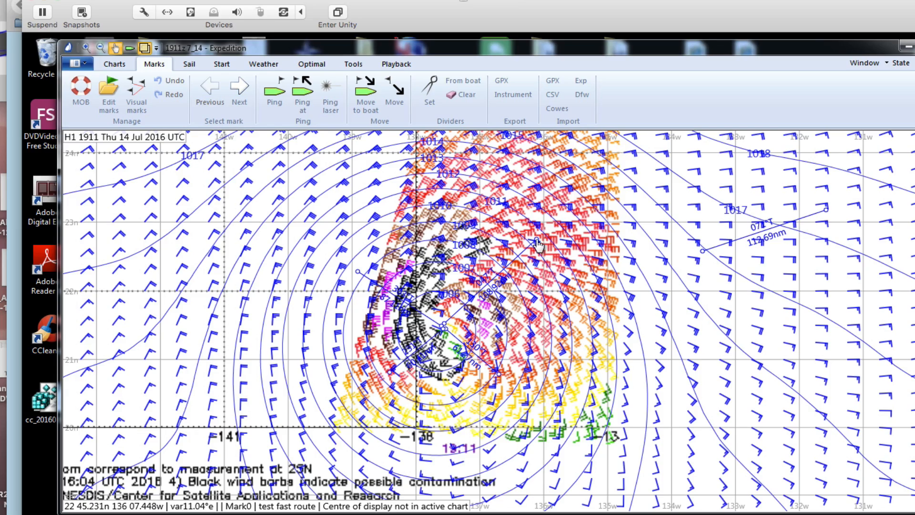
# Examine the radius dividers drawn from the cyclone's centre against the surrounding satellite and forecast wind barbs.
pyautogui.moveTo(537, 244); pyautogui.dragTo(551, 239)
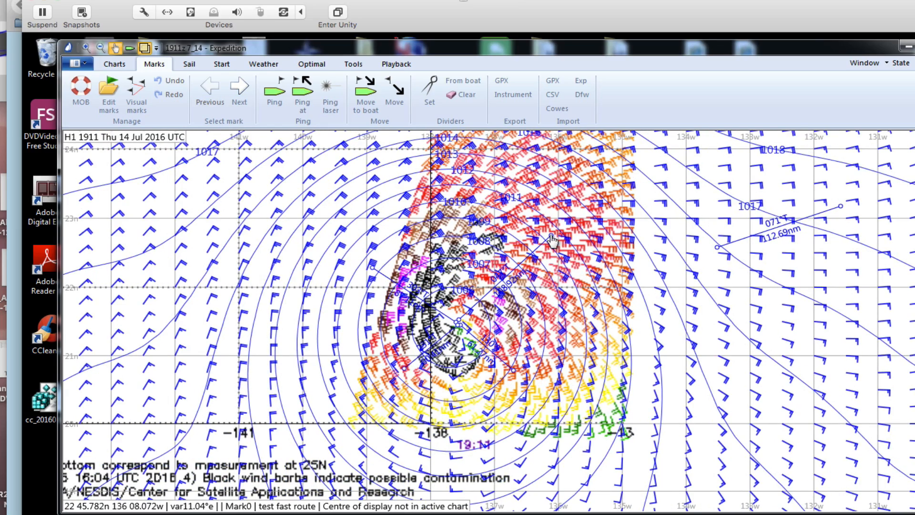
pyautogui.moveTo(782, 287); pyautogui.dragTo(739, 306)
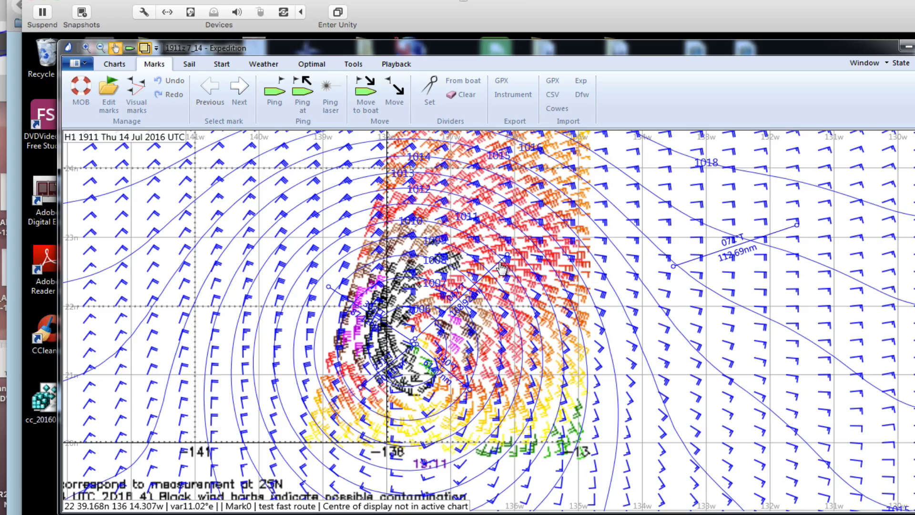
pyautogui.moveTo(505, 265); pyautogui.dragTo(490, 246)
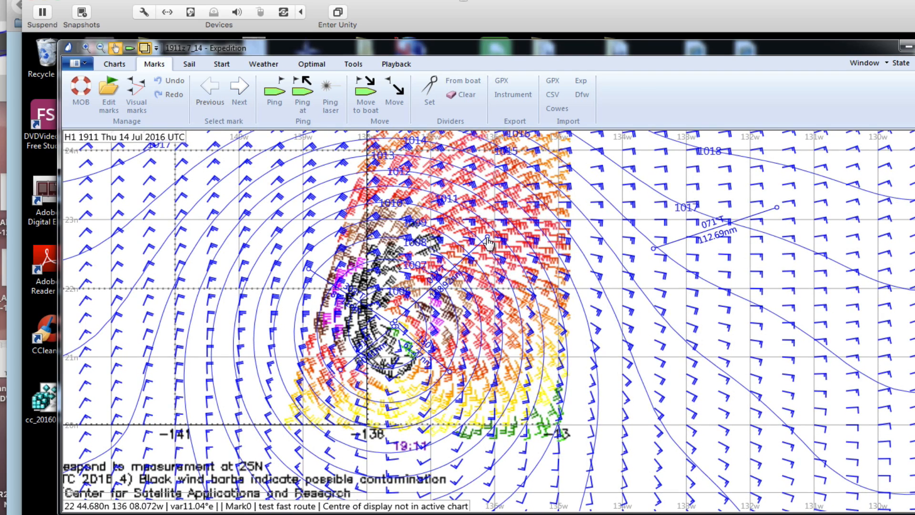
pyautogui.rightClick(487, 238)
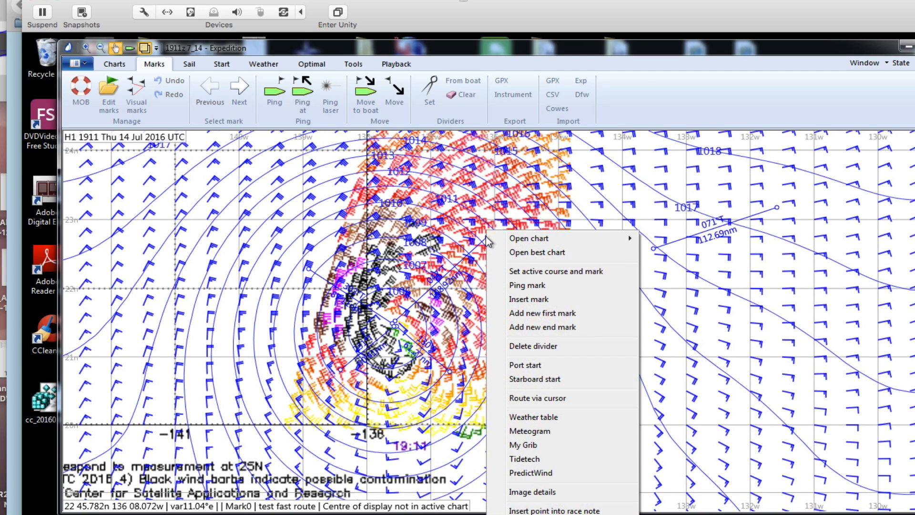
pyautogui.click(459, 282)
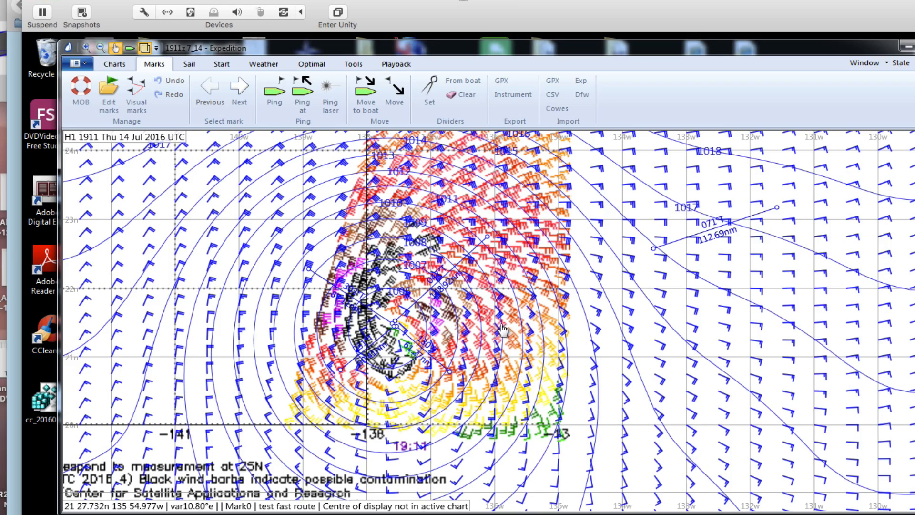
pyautogui.moveTo(484, 325); pyautogui.dragTo(553, 309)
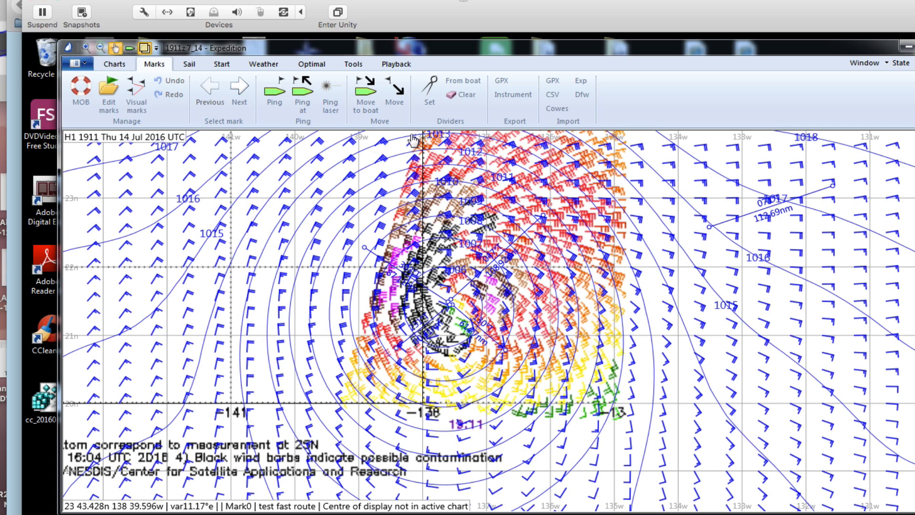
pyautogui.click(496, 0)
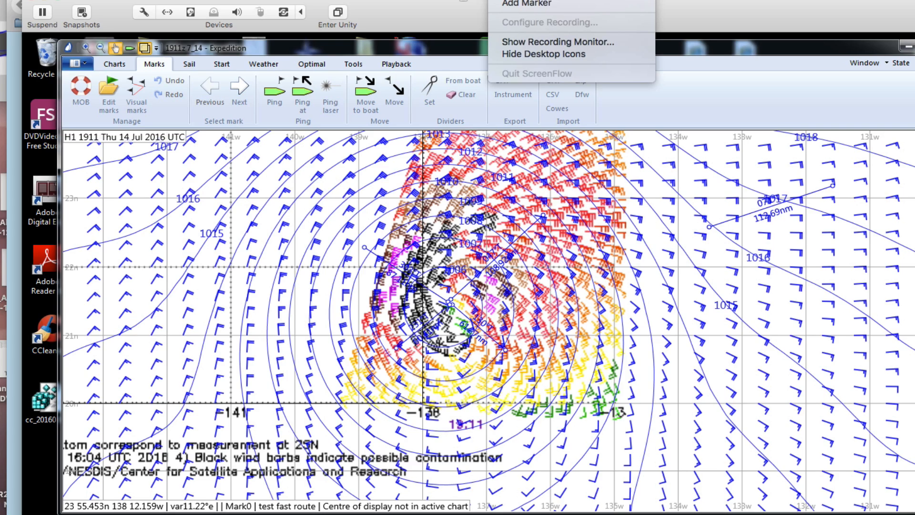